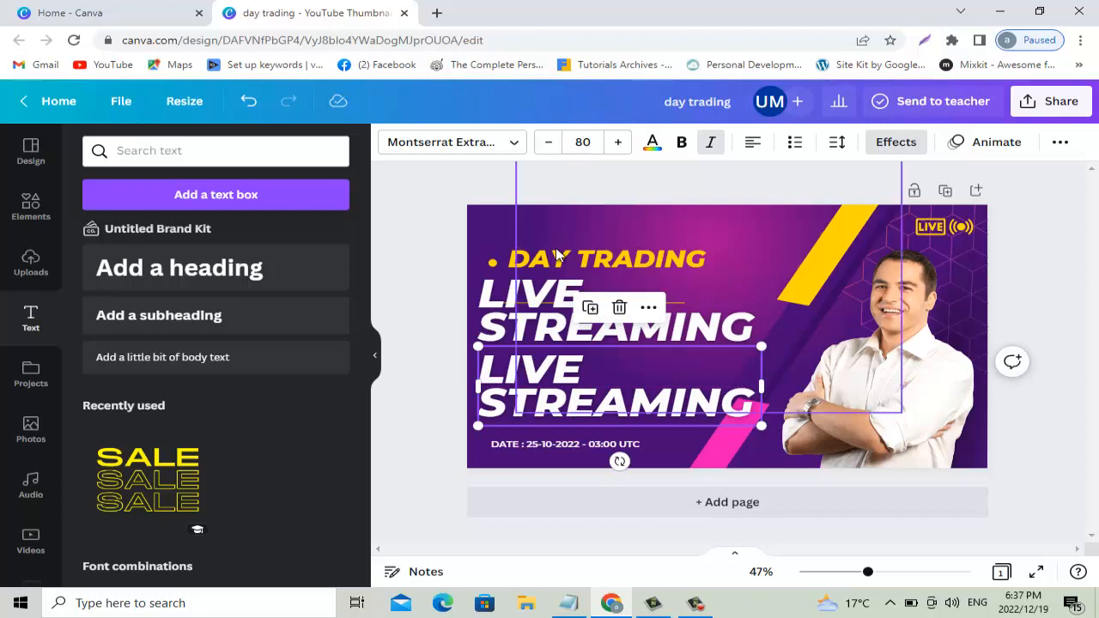
- Move the yellow DAY TRADING title slightly up on the thumbnail
{"action": "left_click", "coordinate": [558, 260]}
{"action": "left_click_drag", "start_coordinate": [562, 234], "coordinate": [562, 212]}
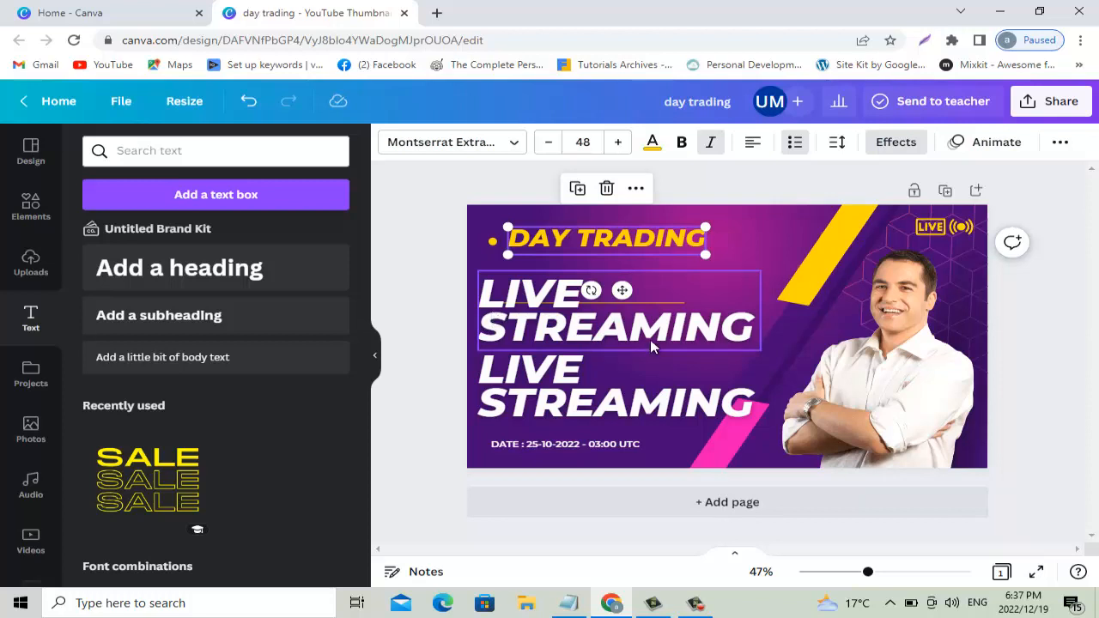
- Turn the upper LIVE STREAMING text into a bulleted item, widened to fit two lines and placed just under the DAY TRADING title
{"action": "left_click", "coordinate": [601, 339]}
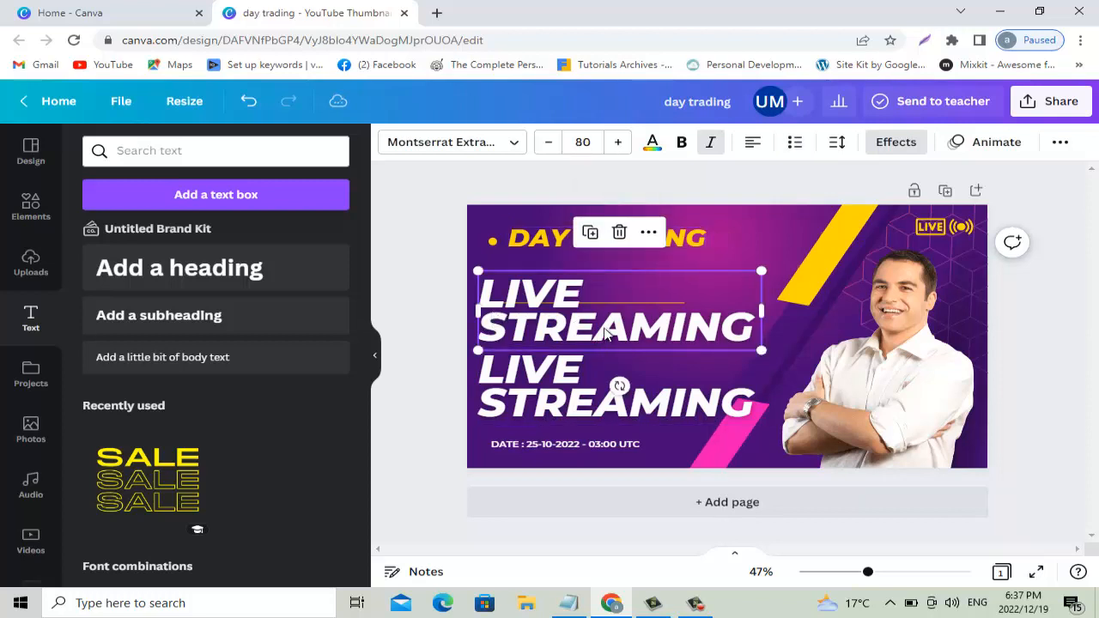
{"action": "left_click", "coordinate": [796, 146]}
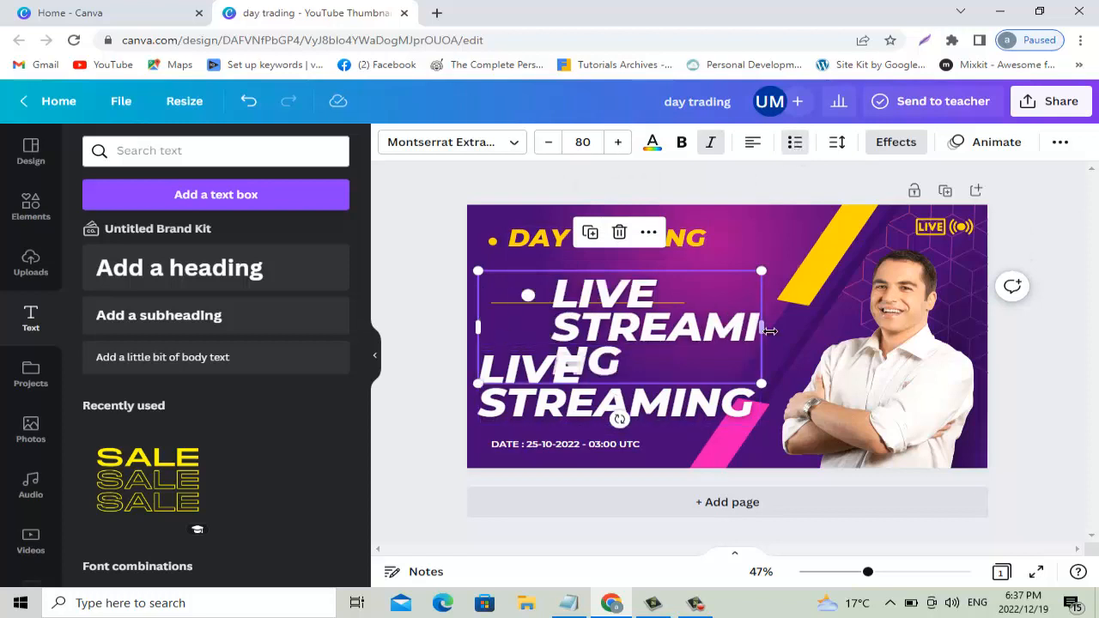
{"action": "left_click_drag", "start_coordinate": [771, 329], "coordinate": [842, 329]}
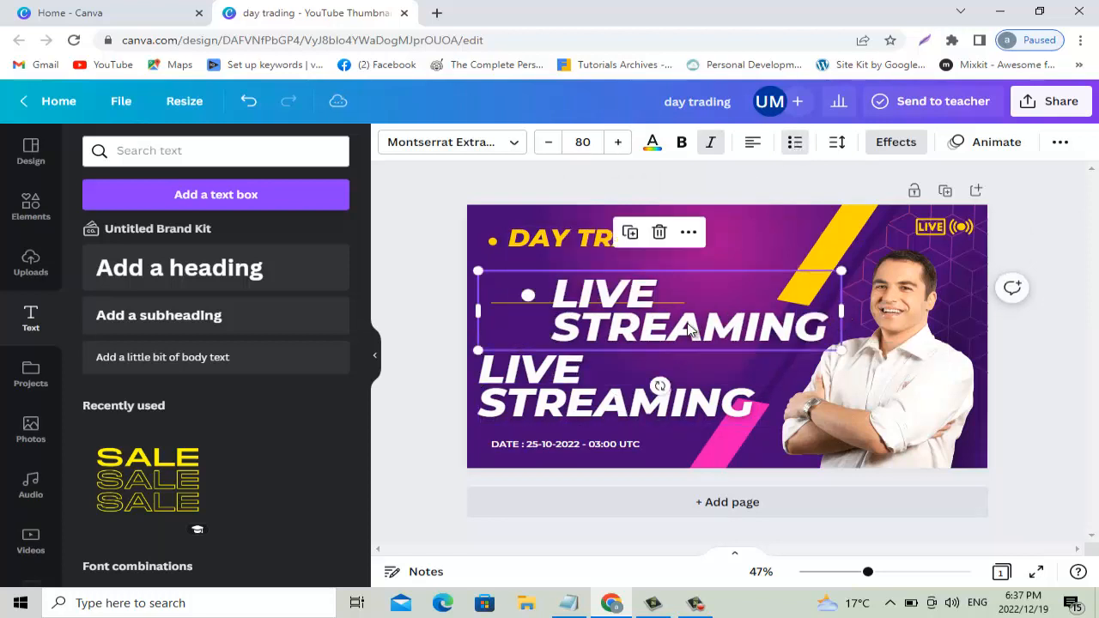
{"action": "left_click_drag", "start_coordinate": [690, 325], "coordinate": [650, 310]}
- Make the lower LIVE STREAMING text a bulleted item too, widened to two lines and aligned beneath the upper one
{"action": "left_click", "coordinate": [618, 370]}
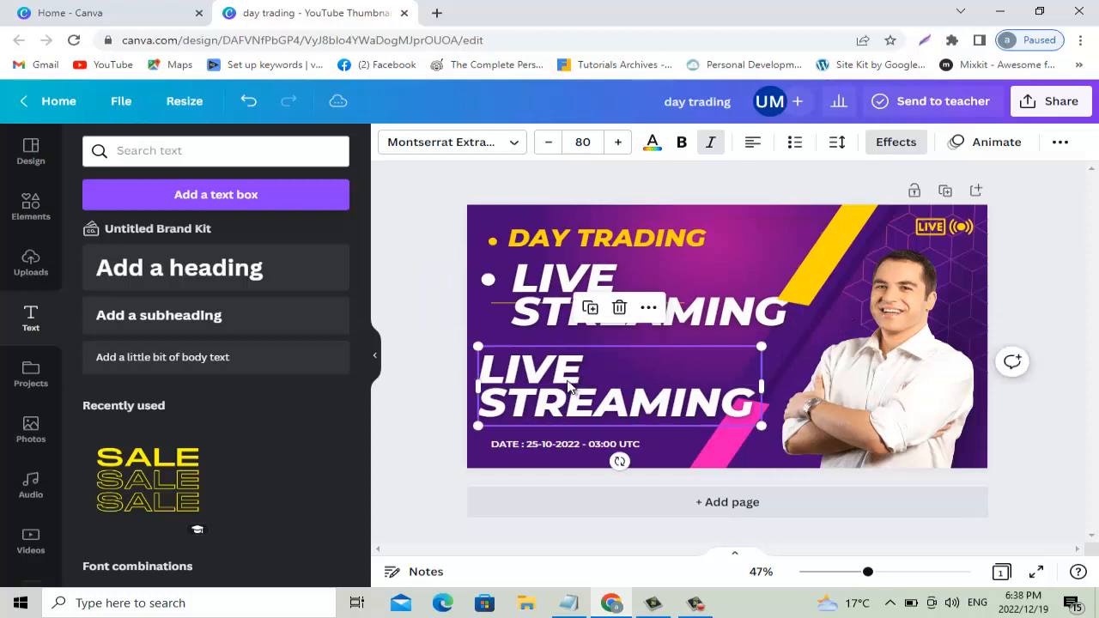
{"action": "left_click", "coordinate": [795, 142]}
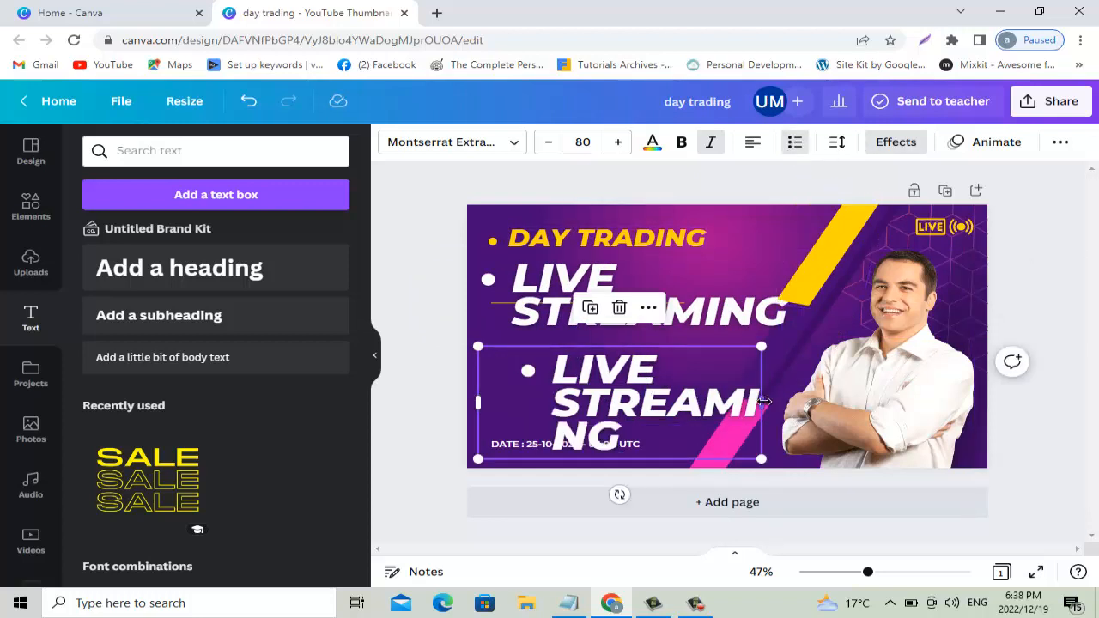
{"action": "left_click_drag", "start_coordinate": [762, 402], "coordinate": [846, 402]}
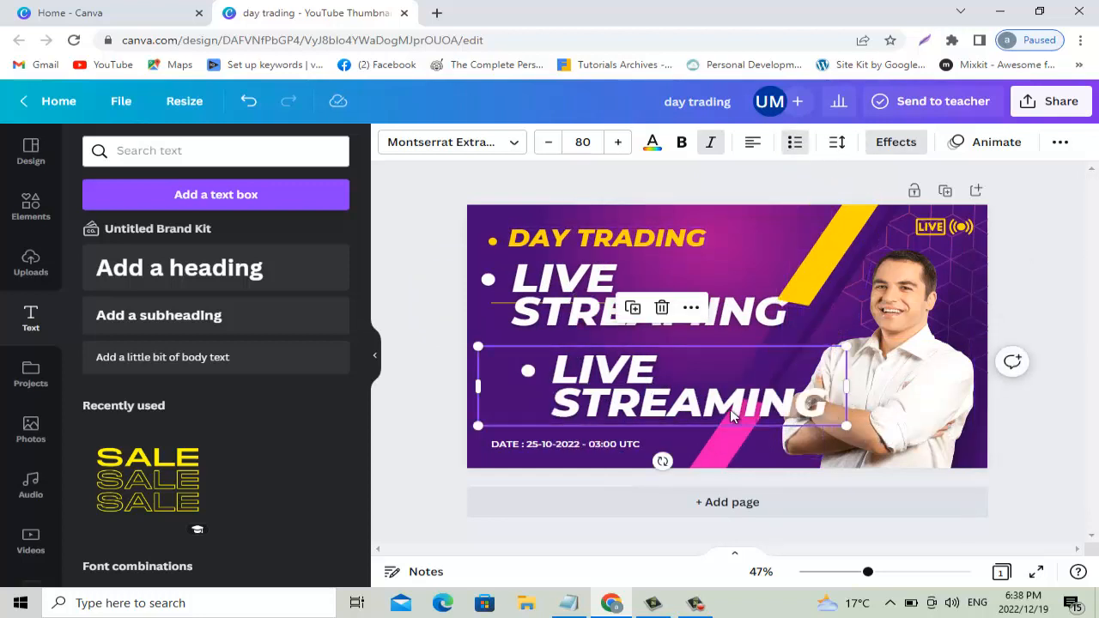
{"action": "left_click_drag", "start_coordinate": [722, 404], "coordinate": [690, 392]}
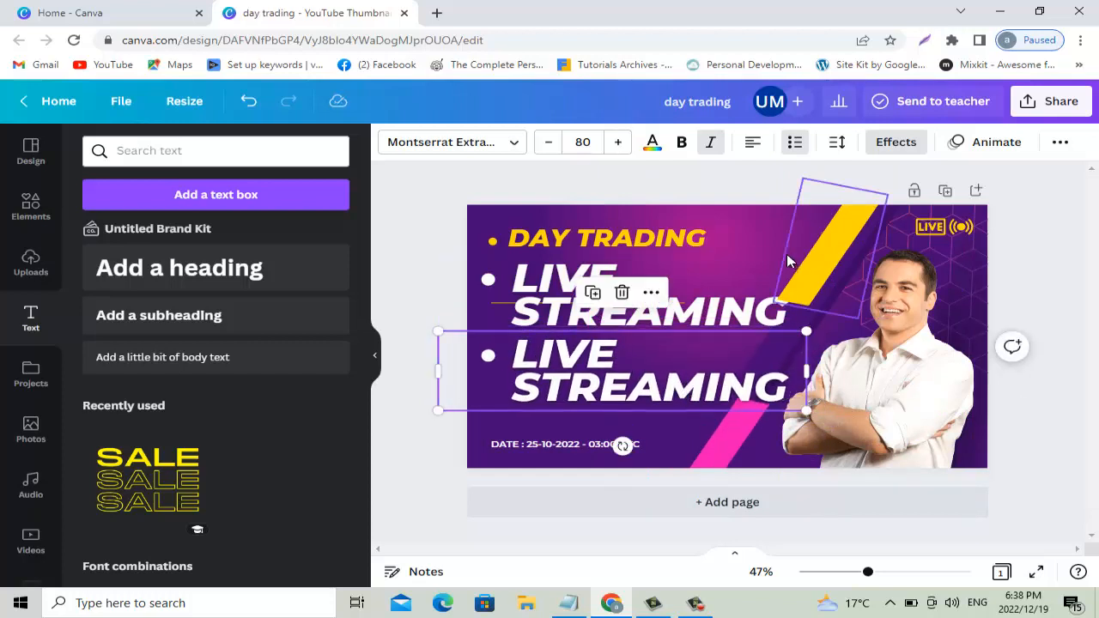
{"action": "left_click", "coordinate": [789, 257]}
{"action": "left_click", "coordinate": [750, 259]}
{"action": "left_click", "coordinate": [740, 230]}
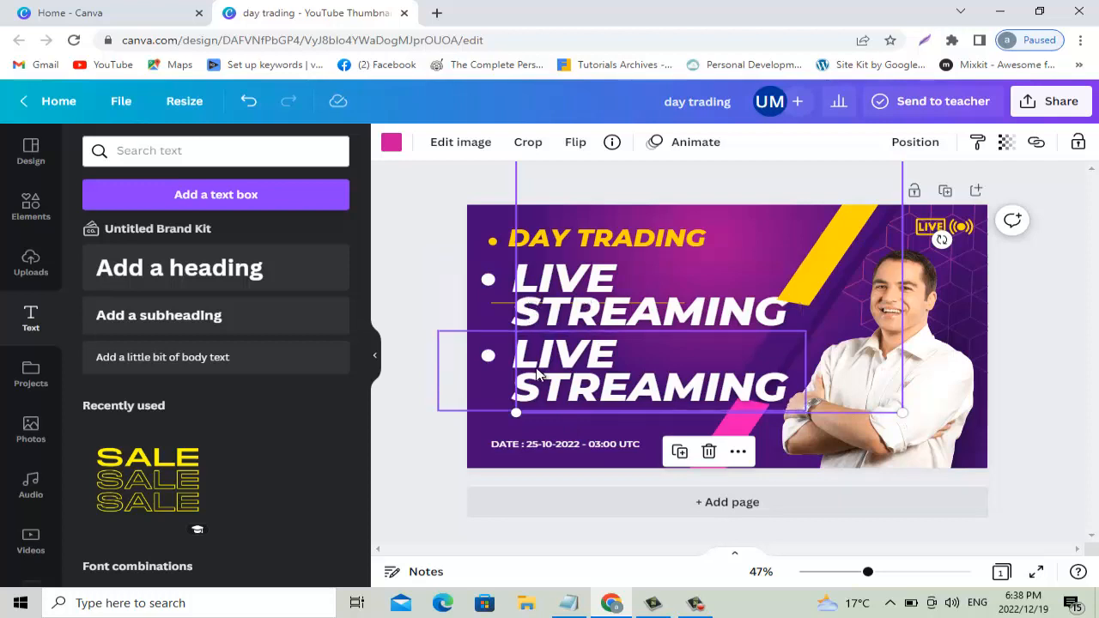
- Try a letter spacing of -123 on the upper LIVE STREAMING text, and return it to 0
{"action": "left_click", "coordinate": [692, 311]}
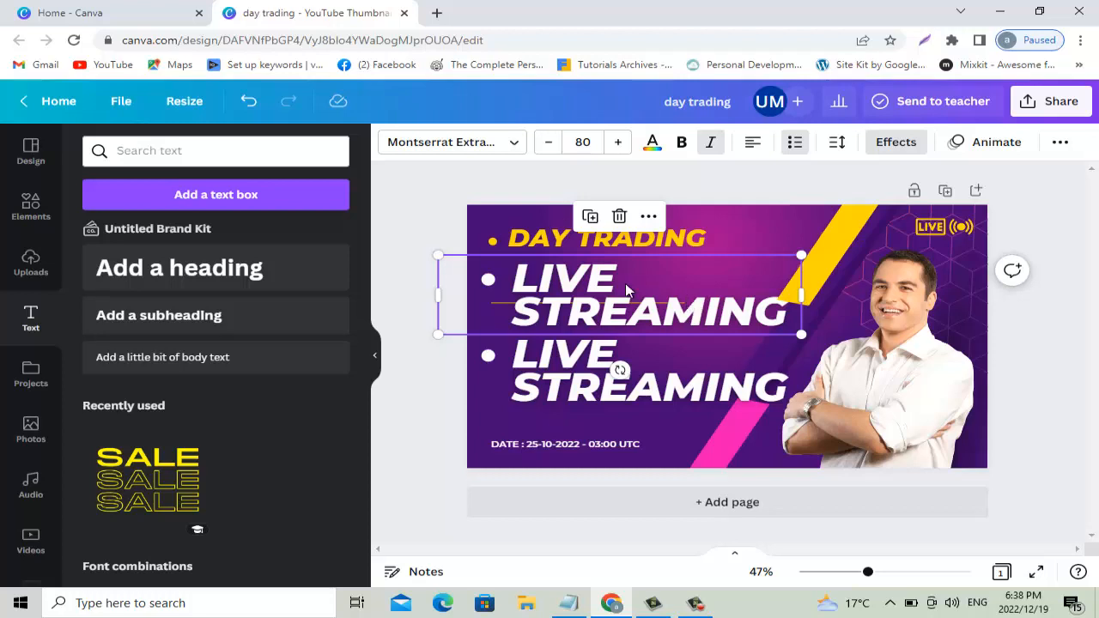
{"action": "left_click", "coordinate": [837, 146]}
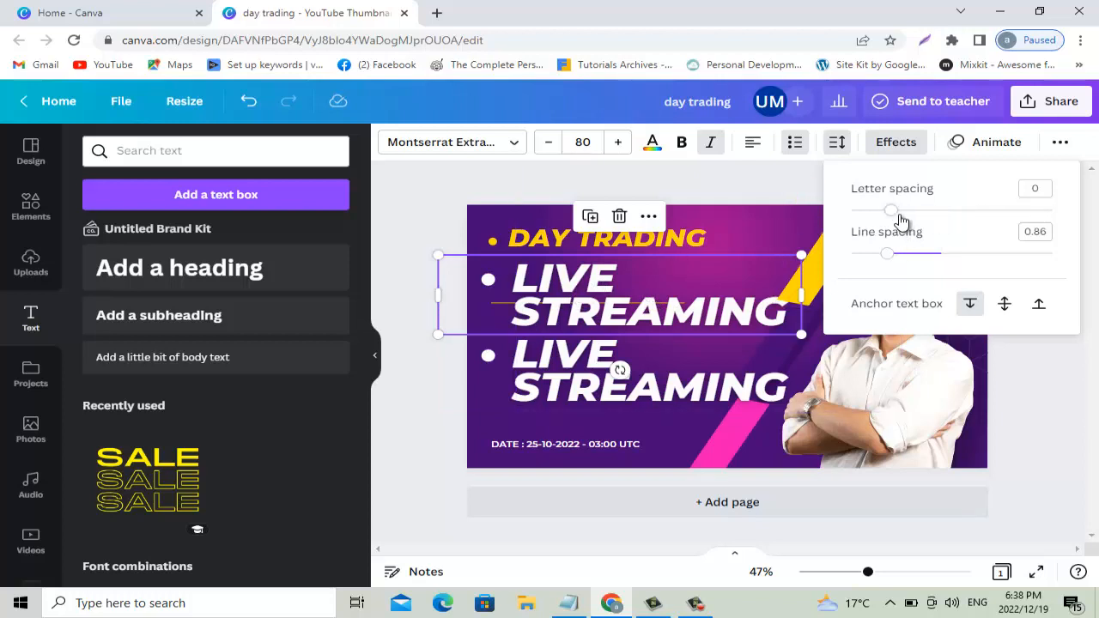
{"action": "mouse_move", "coordinate": [888, 212]}
{"action": "left_mouse_down"}
{"action": "mouse_move", "coordinate": [972, 221]}
{"action": "mouse_move", "coordinate": [868, 220]}
{"action": "left_mouse_up"}
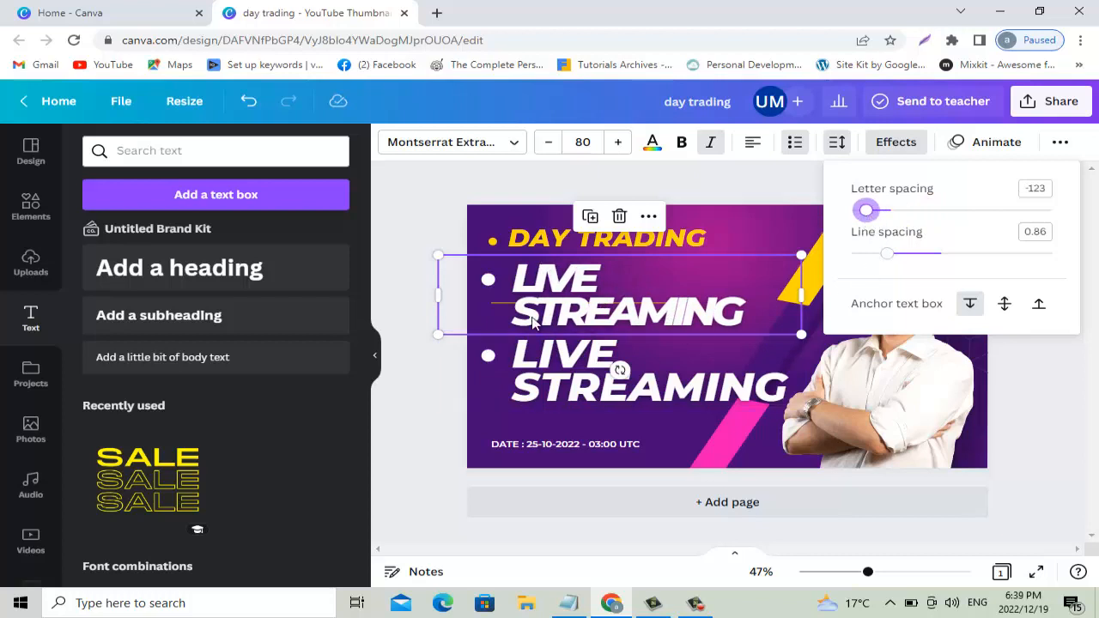
{"action": "left_click_drag", "start_coordinate": [866, 212], "coordinate": [893, 212]}
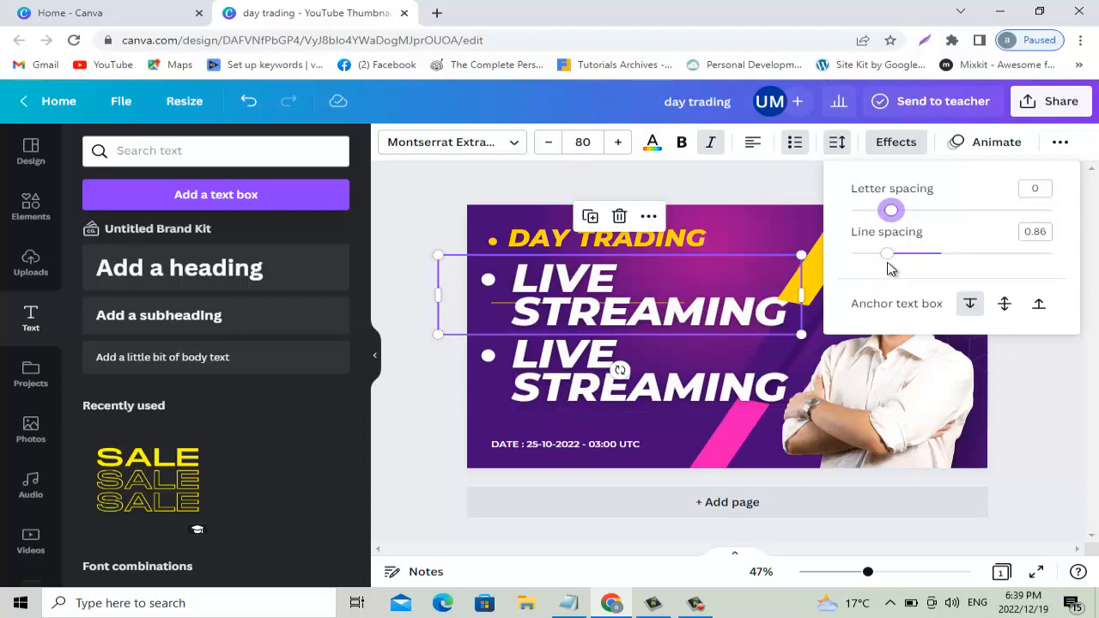
- Set the upper LIVE STREAMING text's line spacing to 0.78 with a middle text box anchor, and nudge it slightly to the upper right
{"action": "mouse_move", "coordinate": [888, 253]}
{"action": "left_mouse_down"}
{"action": "mouse_move", "coordinate": [984, 253]}
{"action": "mouse_move", "coordinate": [880, 255]}
{"action": "left_mouse_up"}
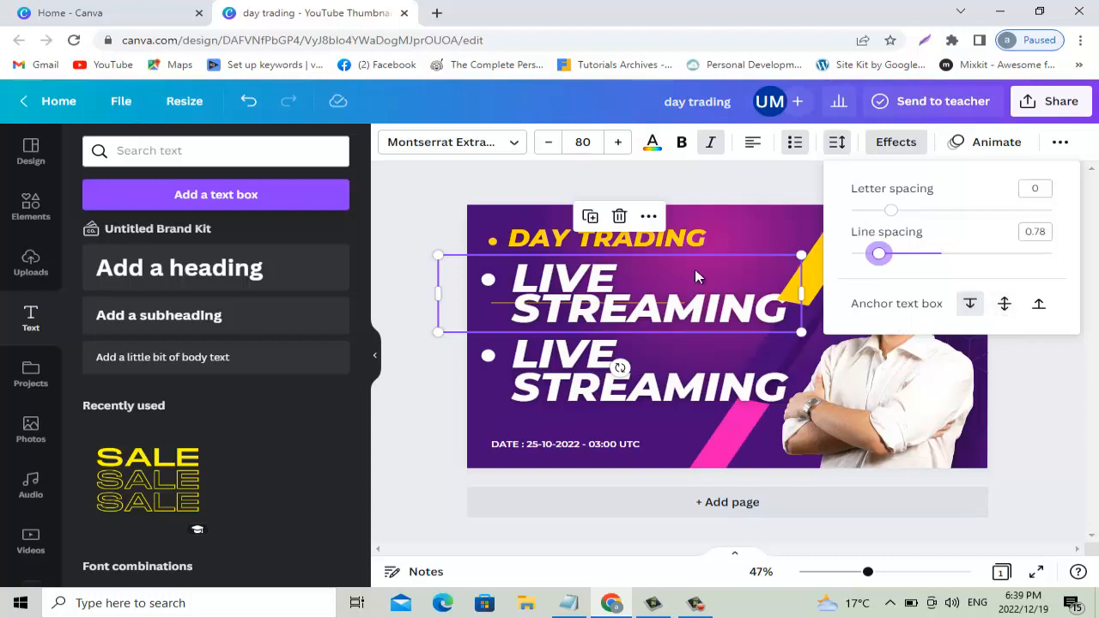
{"action": "left_click", "coordinate": [1006, 304]}
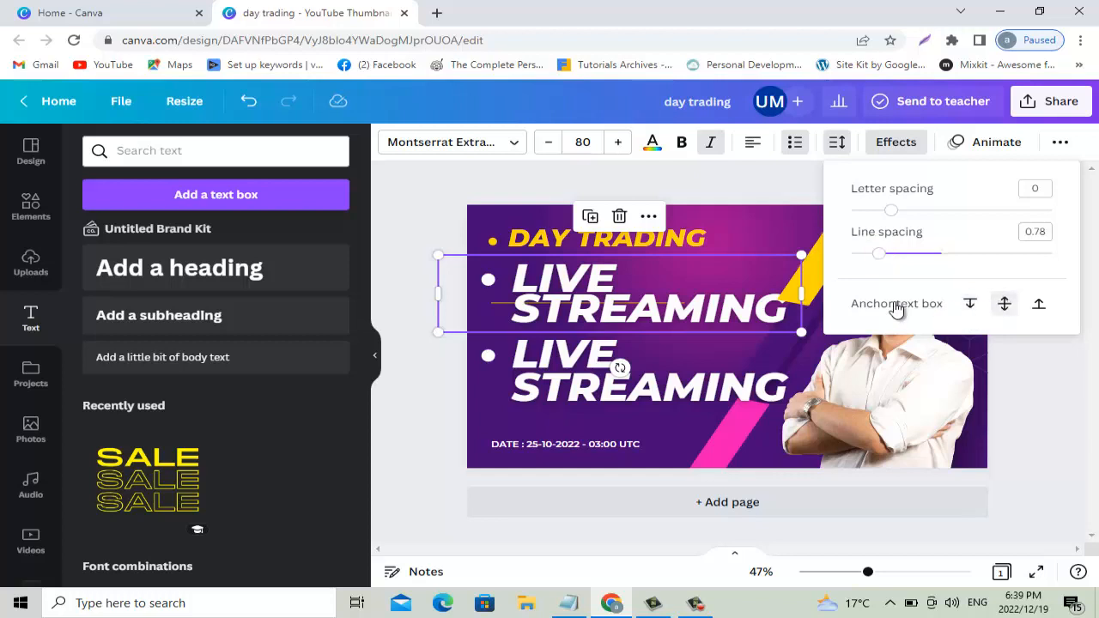
{"action": "left_click", "coordinate": [650, 317]}
{"action": "mouse_move", "coordinate": [650, 318]}
{"action": "left_mouse_down"}
{"action": "mouse_move", "coordinate": [859, 311]}
{"action": "mouse_move", "coordinate": [633, 309]}
{"action": "mouse_move", "coordinate": [855, 311]}
{"action": "mouse_move", "coordinate": [655, 316]}
{"action": "left_mouse_up"}
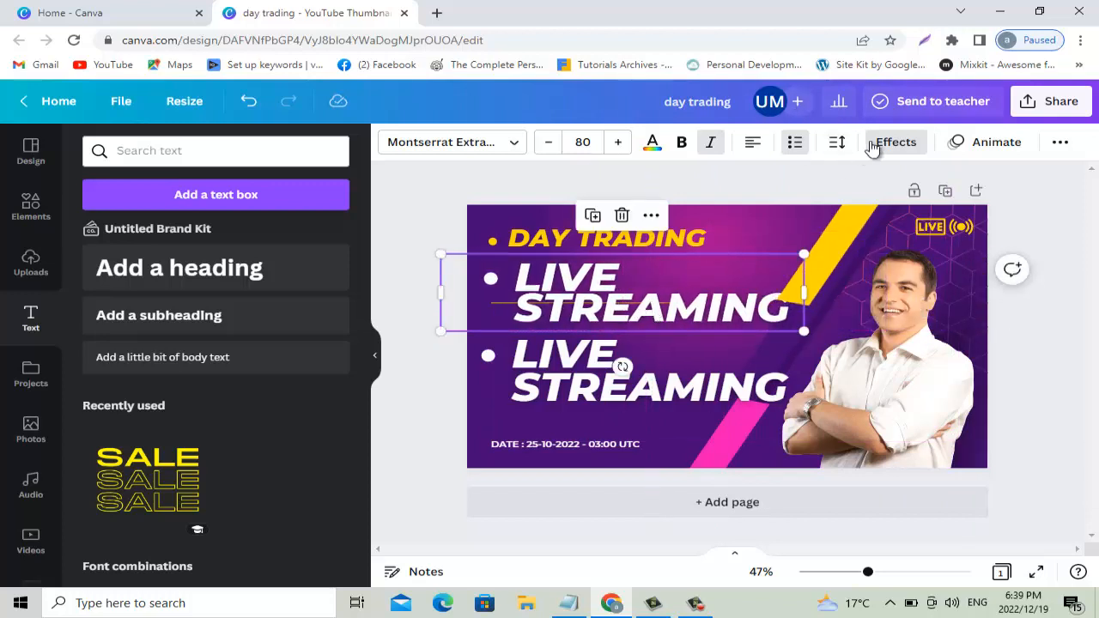
- Set the anchor of the upper LIVE STREAMING text box back to the top
{"action": "left_click", "coordinate": [837, 142]}
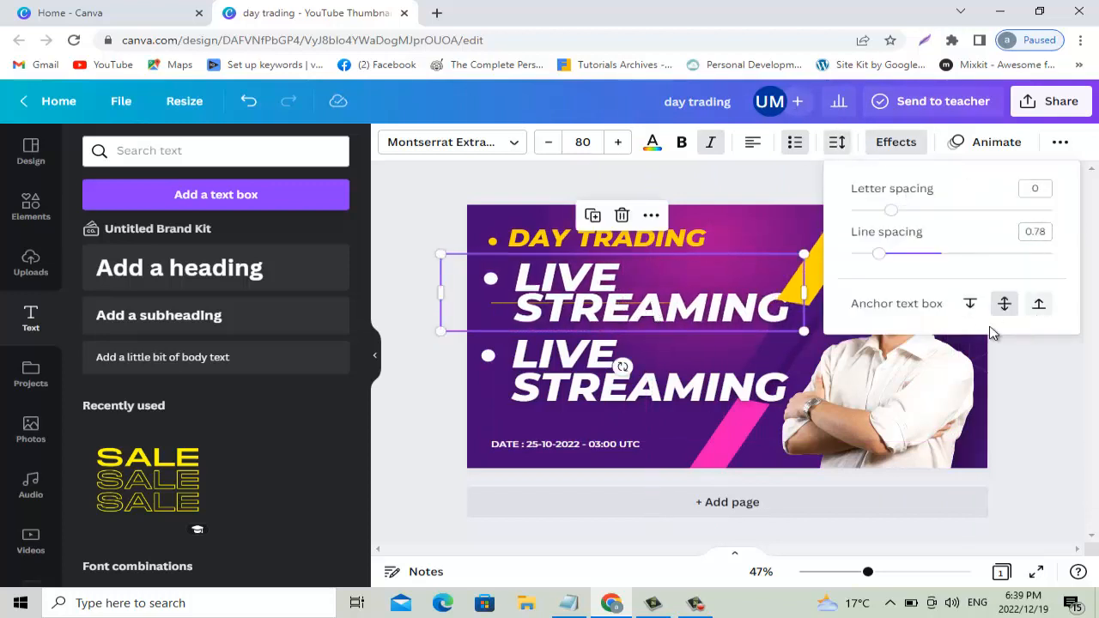
{"action": "left_click", "coordinate": [971, 307]}
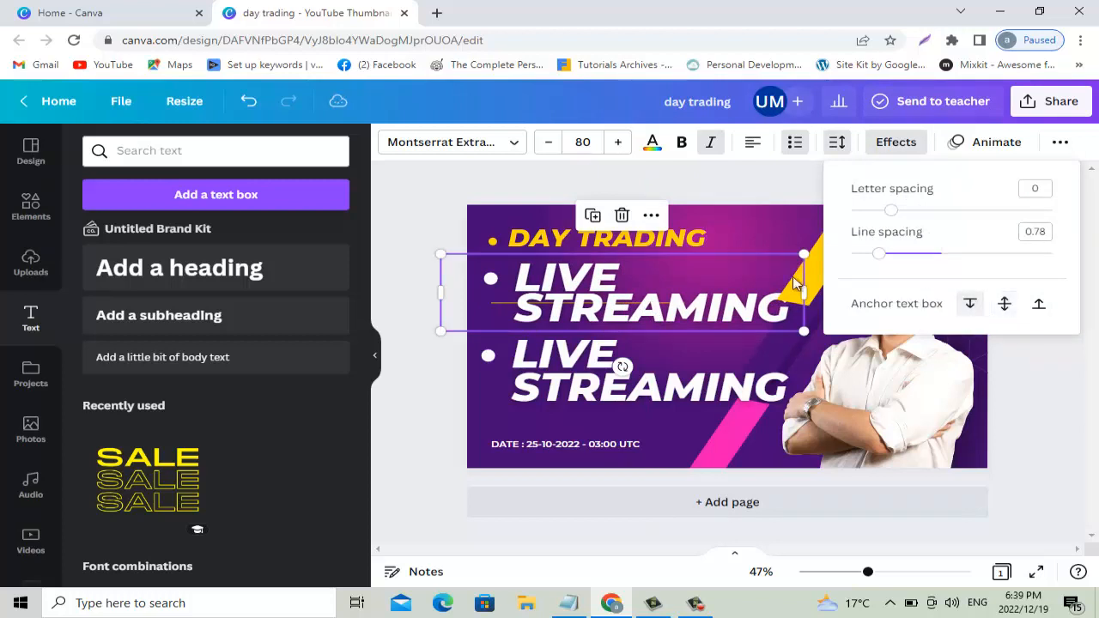
{"action": "mouse_move", "coordinate": [680, 311]}
{"action": "left_mouse_down"}
{"action": "mouse_move", "coordinate": [674, 419]}
{"action": "mouse_move", "coordinate": [680, 307]}
{"action": "left_mouse_up"}
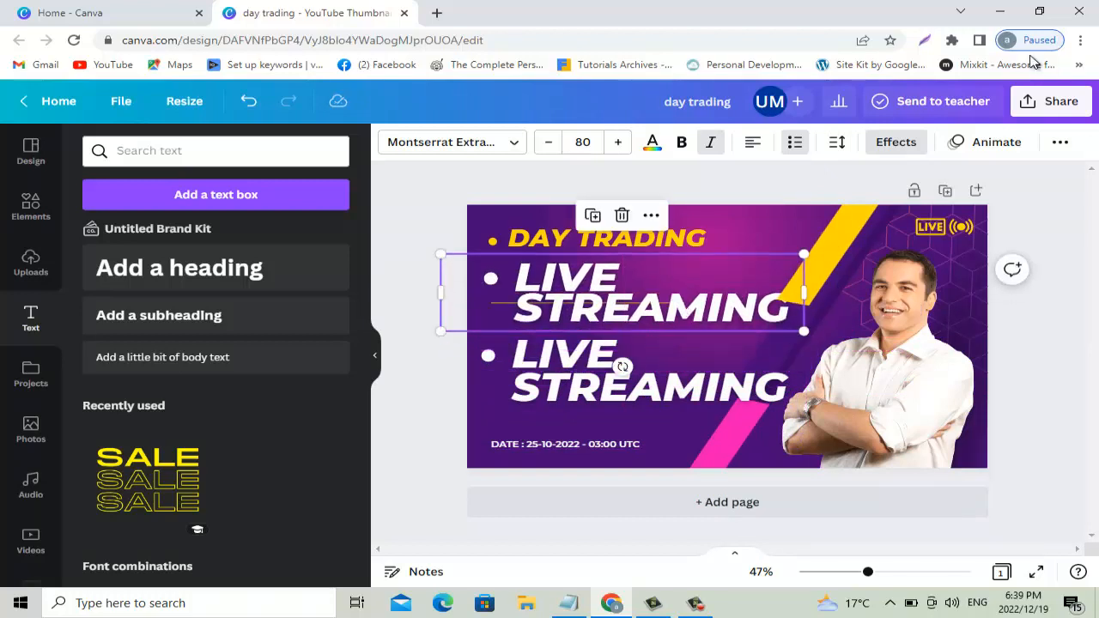
- Look through the text effects and the ready-made font combinations offered for the design
{"action": "left_click", "coordinate": [893, 144]}
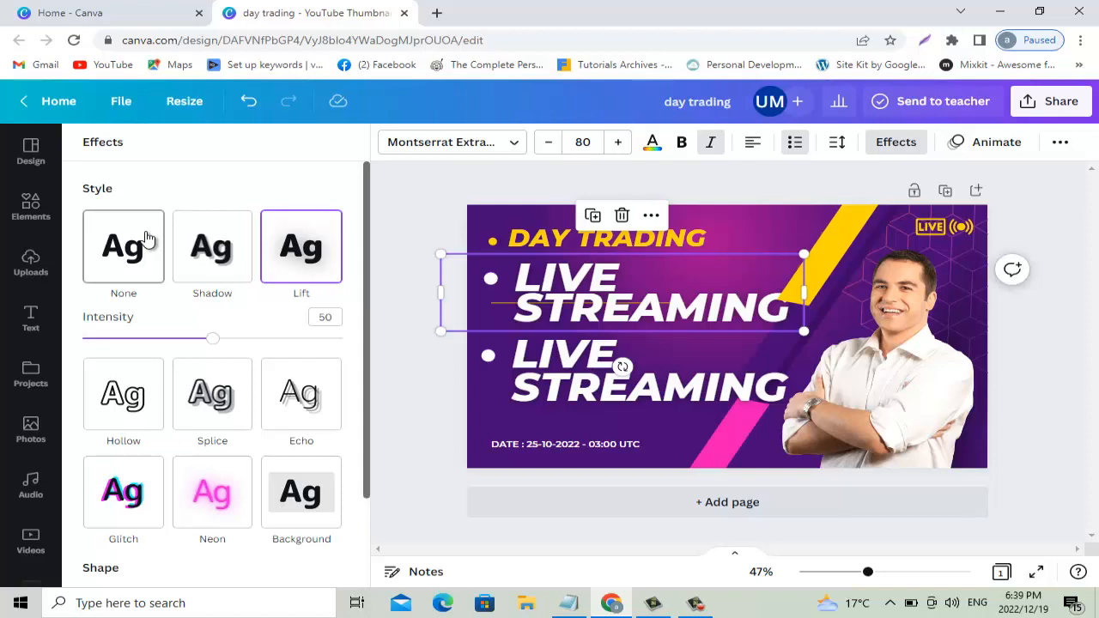
{"action": "left_click", "coordinate": [24, 329]}
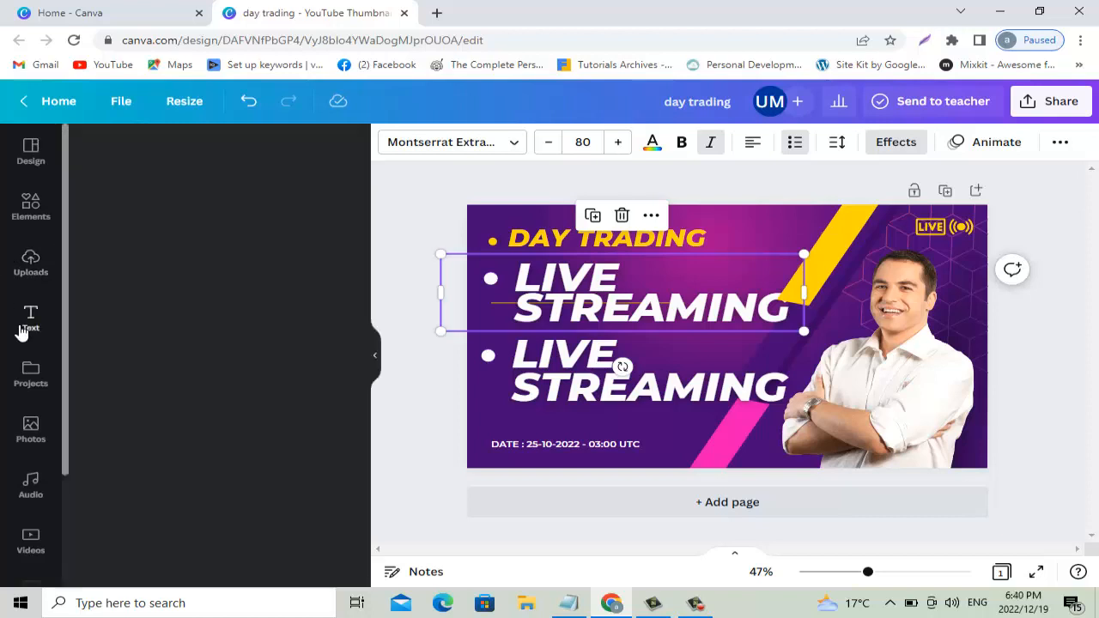
{"action": "scroll", "coordinate": [258, 459], "scroll_direction": "down", "scroll_amount": 3}
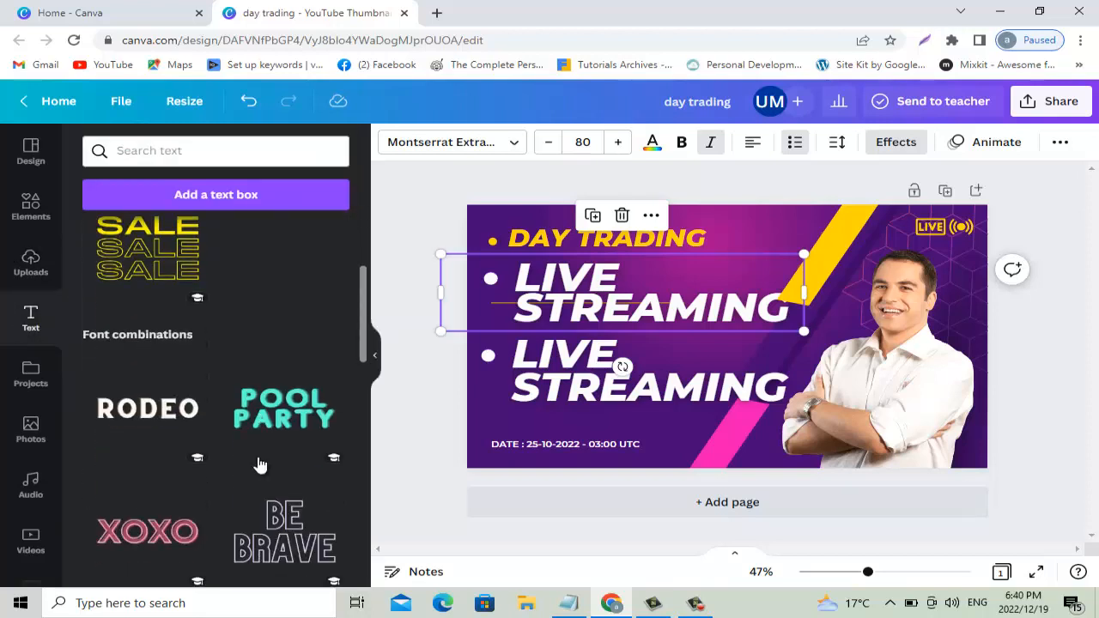
{"action": "scroll", "coordinate": [262, 460], "scroll_direction": "down", "scroll_amount": 3}
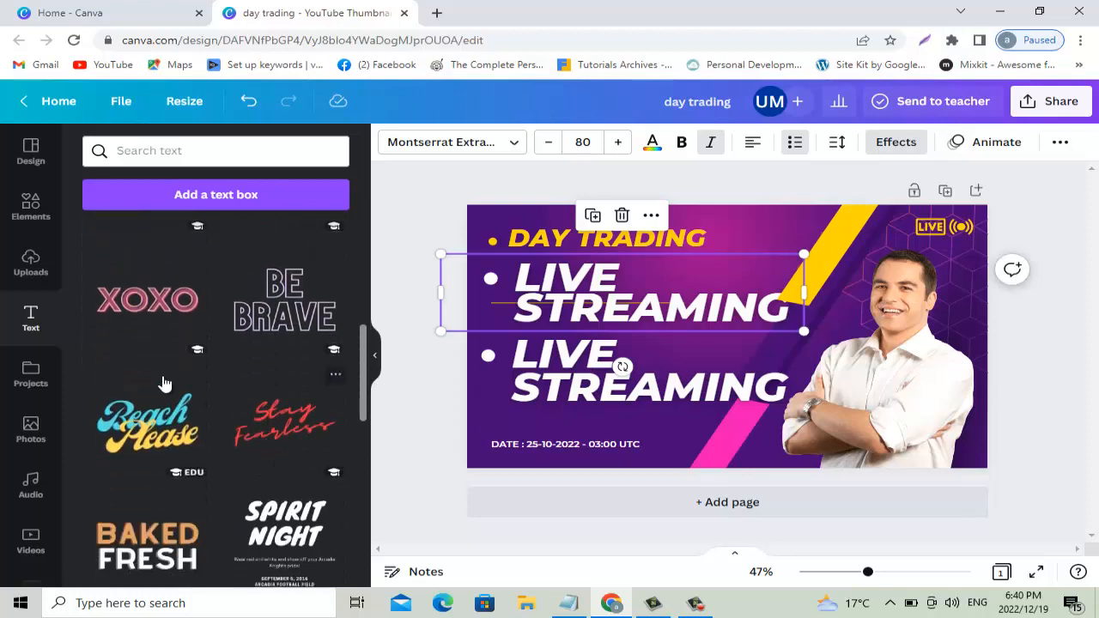
{"action": "scroll", "coordinate": [204, 432], "scroll_direction": "down", "scroll_amount": 3}
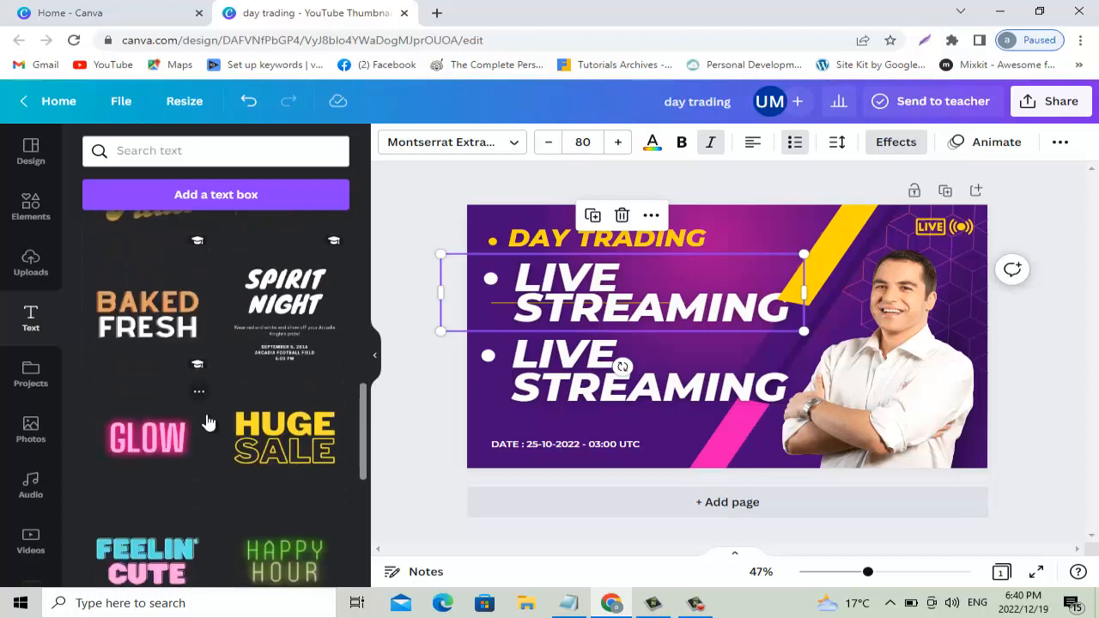
{"action": "scroll", "coordinate": [211, 416], "scroll_direction": "down", "scroll_amount": 2}
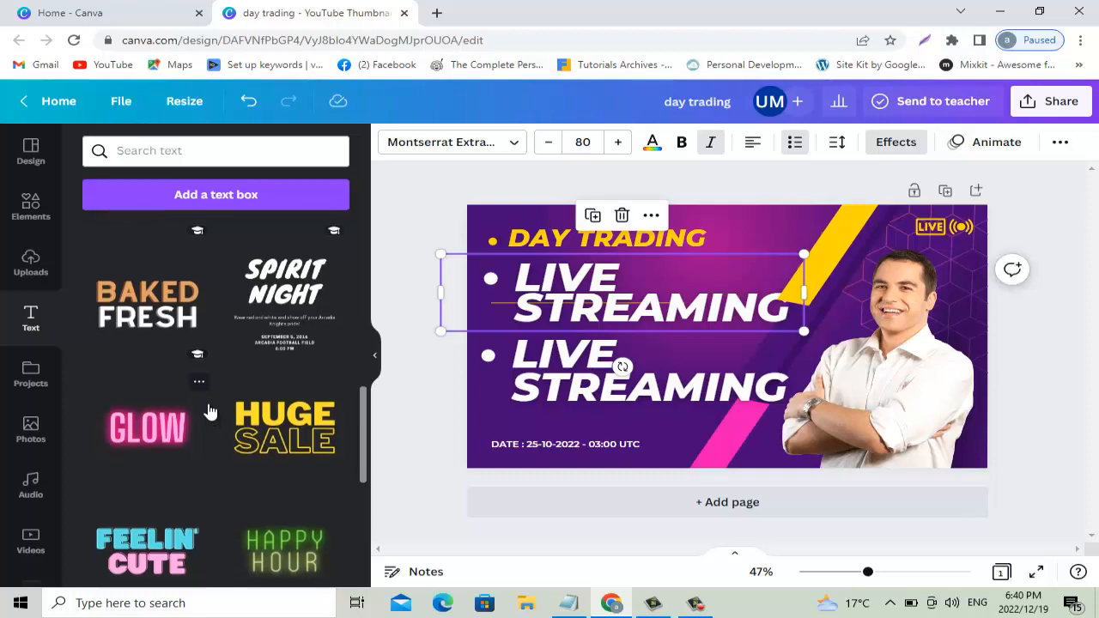
{"action": "scroll", "coordinate": [209, 406], "scroll_direction": "down", "scroll_amount": 3}
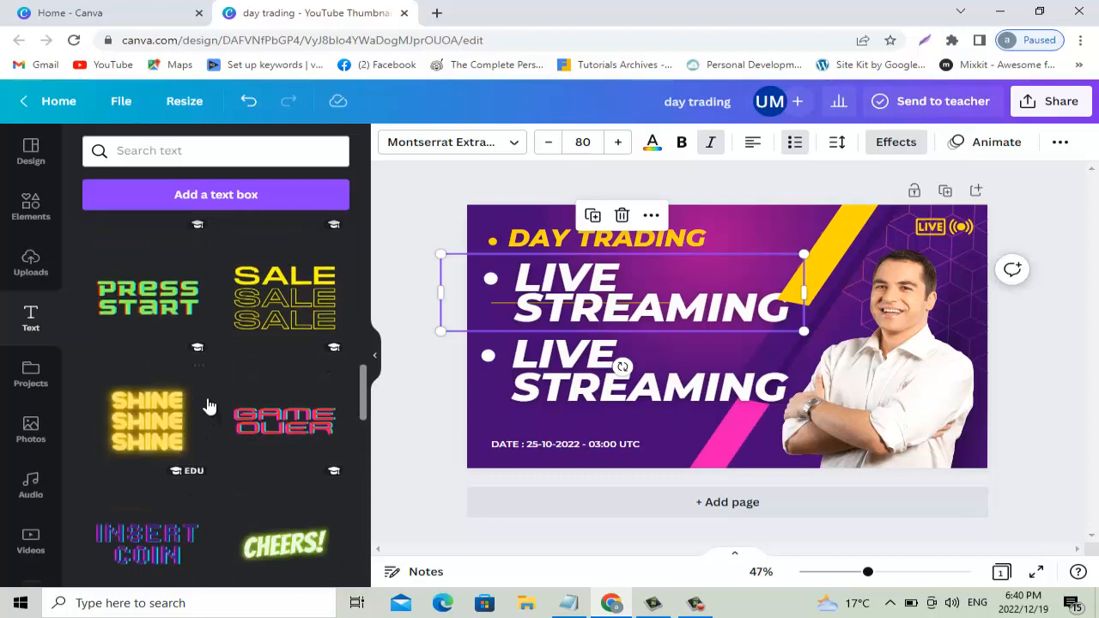
{"action": "scroll", "coordinate": [209, 404], "scroll_direction": "up", "scroll_amount": 10}
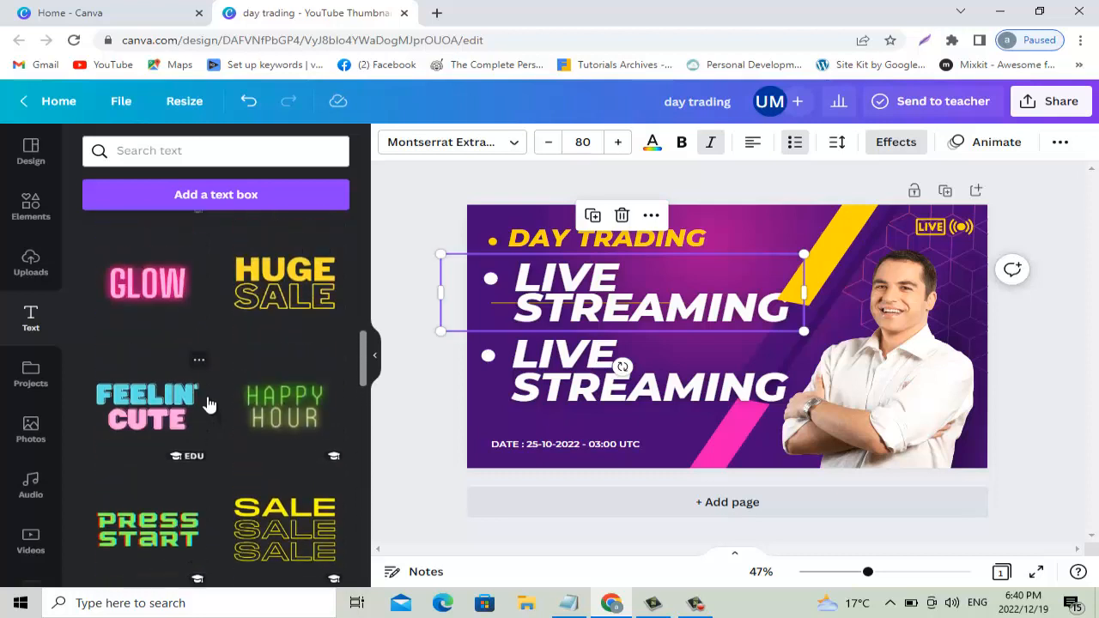
- Try the Hollow and Glitch effects on the upper LIVE STREAMING text
{"action": "double_click", "coordinate": [624, 316]}
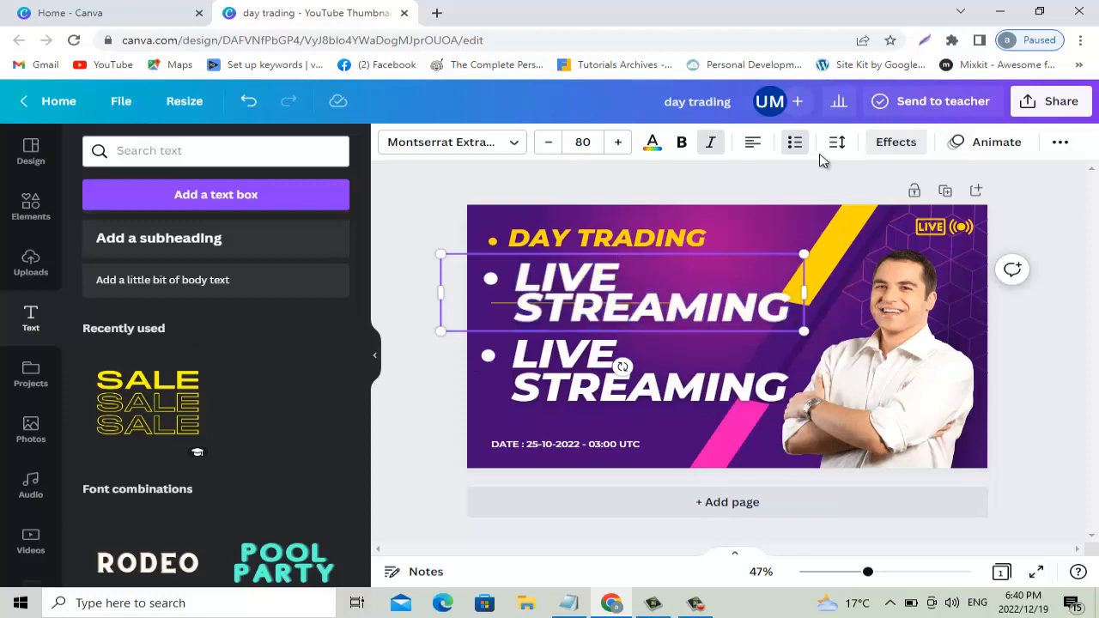
{"action": "left_click", "coordinate": [910, 141]}
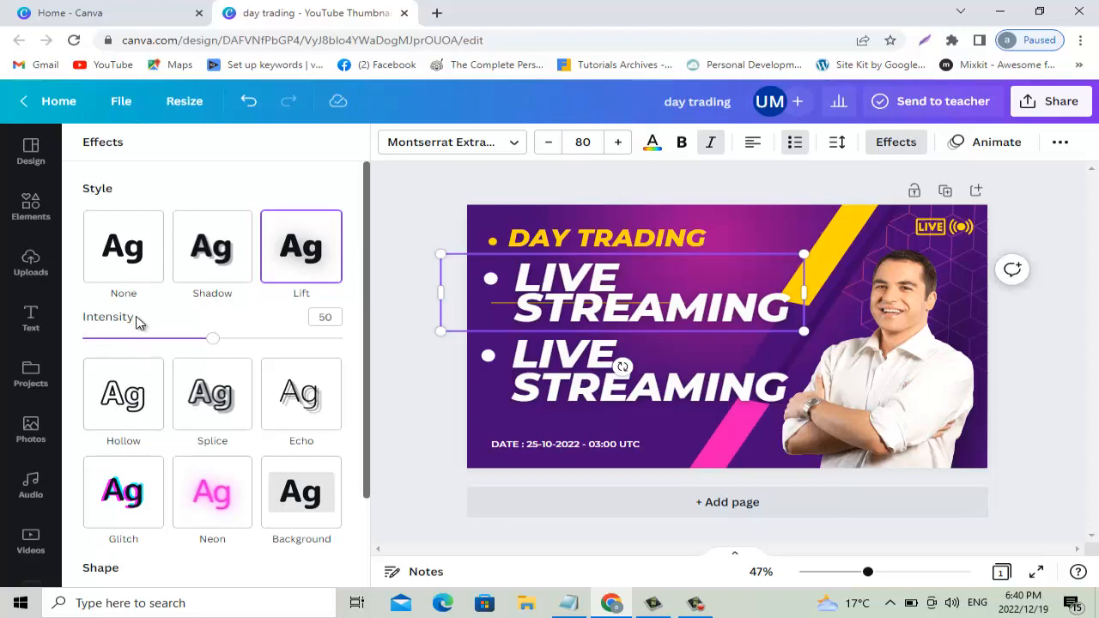
{"action": "left_click", "coordinate": [135, 407]}
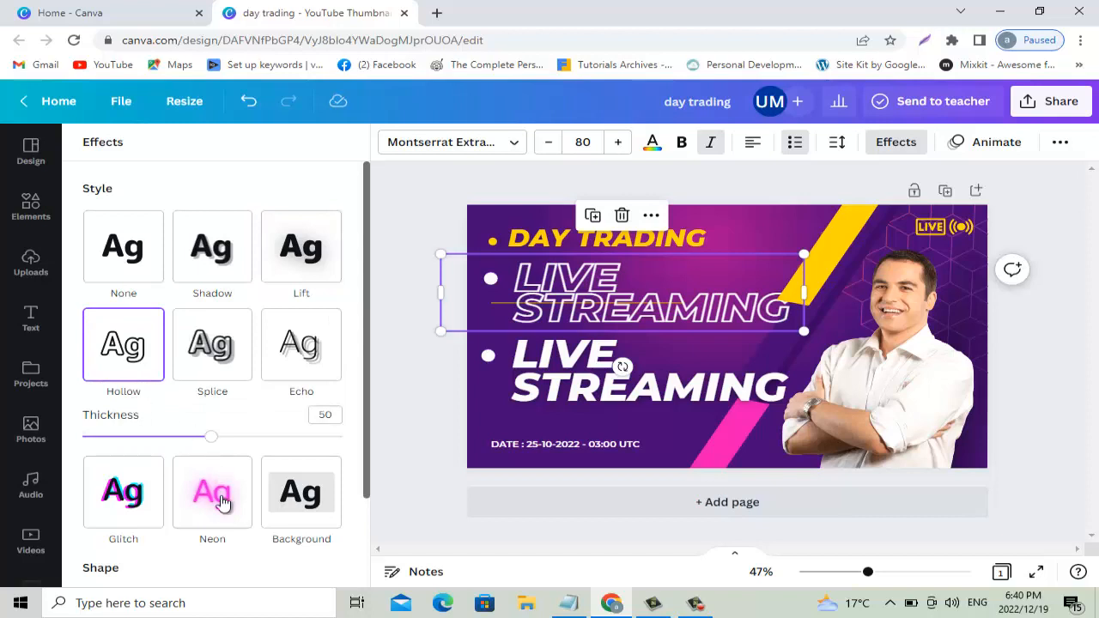
{"action": "left_click", "coordinate": [123, 486]}
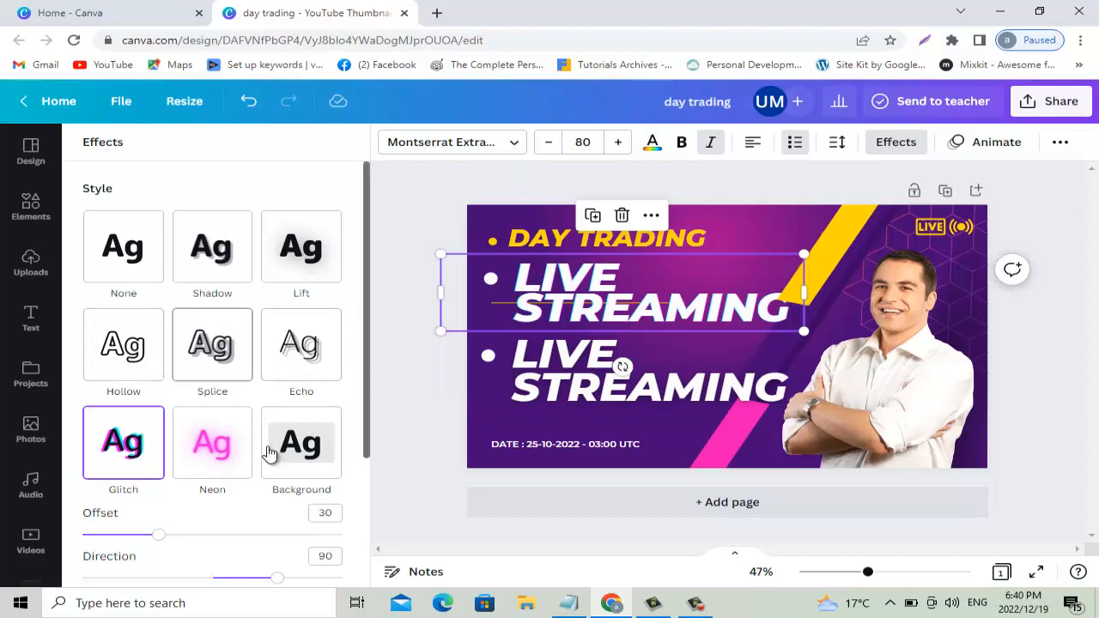
- Apply the Background effect to the upper LIVE STREAMING text with roundness 55 and spread 61
{"action": "left_click", "coordinate": [297, 456]}
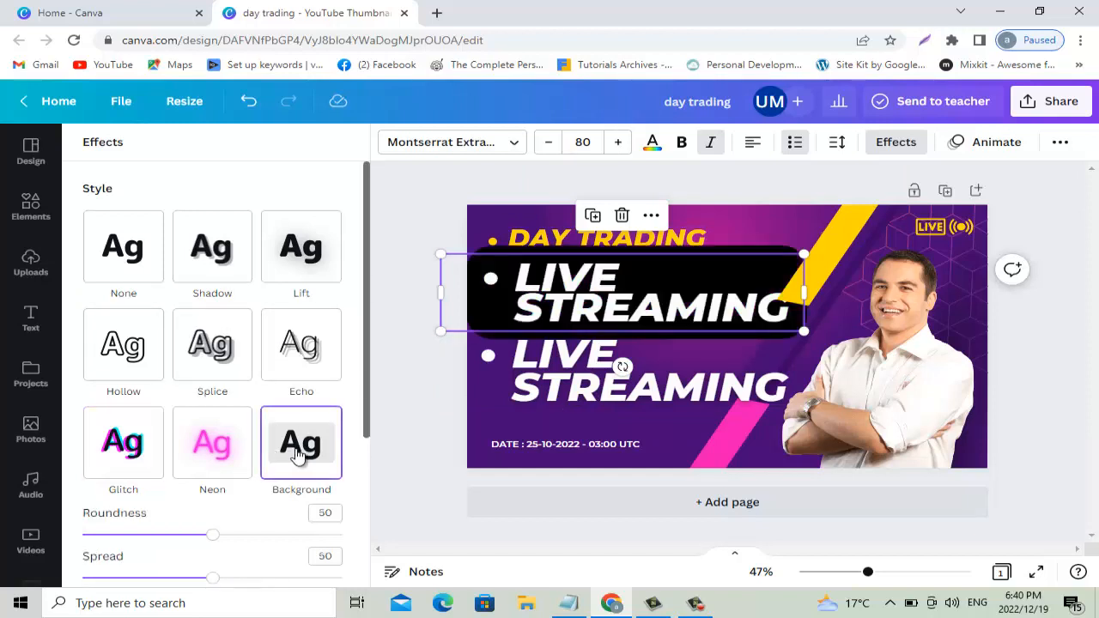
{"action": "scroll", "coordinate": [249, 459], "scroll_direction": "down", "scroll_amount": 2}
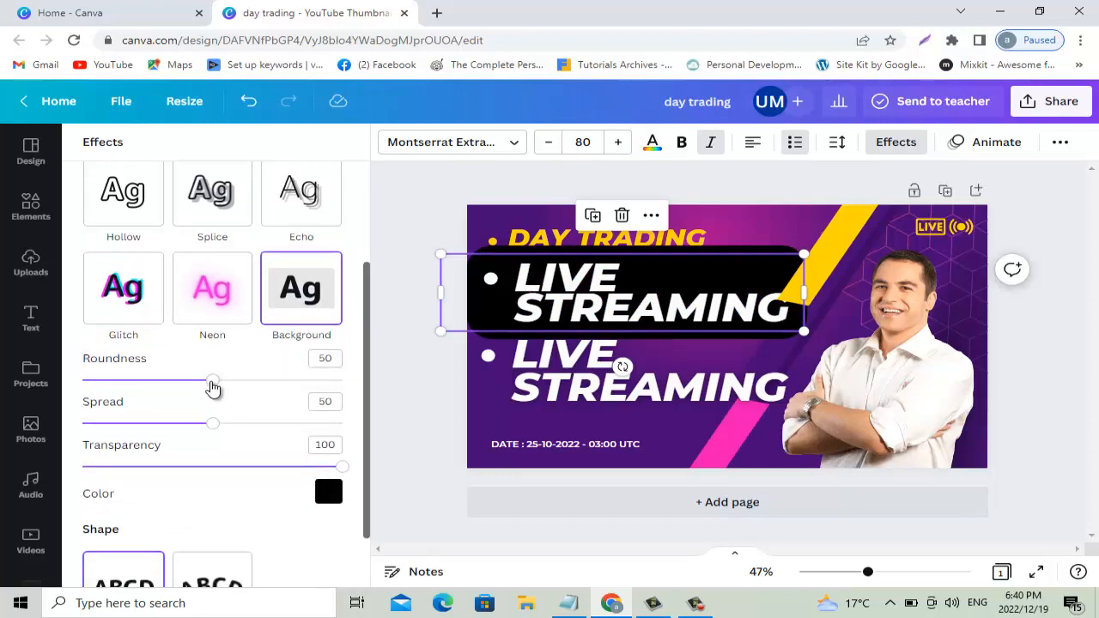
{"action": "mouse_move", "coordinate": [212, 382]}
{"action": "left_mouse_down"}
{"action": "mouse_move", "coordinate": [164, 381]}
{"action": "mouse_move", "coordinate": [255, 387]}
{"action": "mouse_move", "coordinate": [225, 388]}
{"action": "left_mouse_up"}
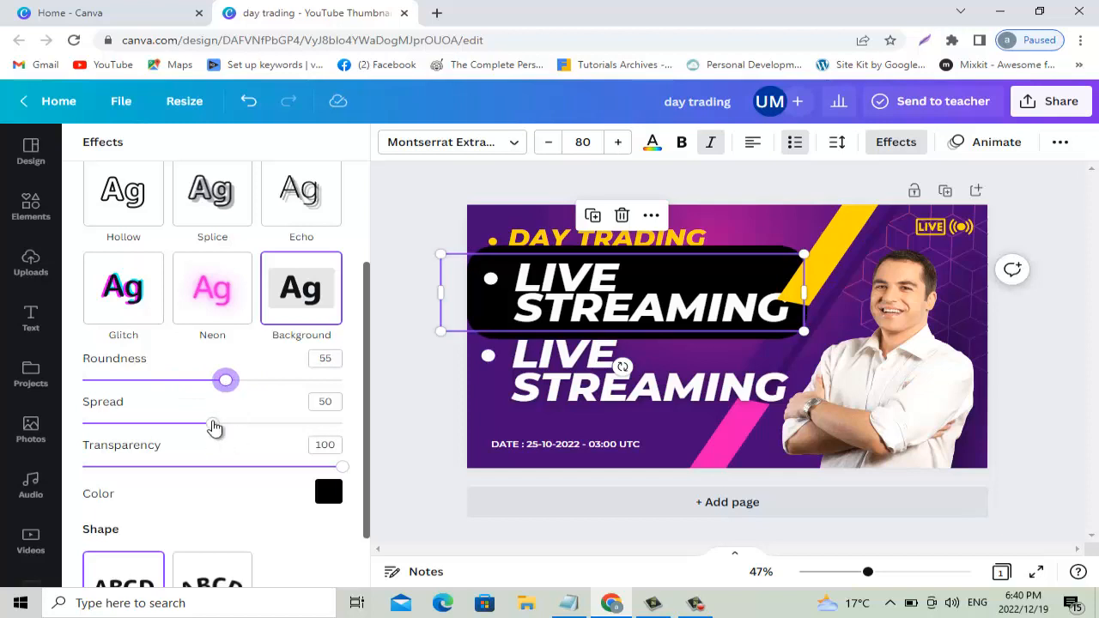
{"action": "left_click_drag", "start_coordinate": [214, 426], "coordinate": [243, 420]}
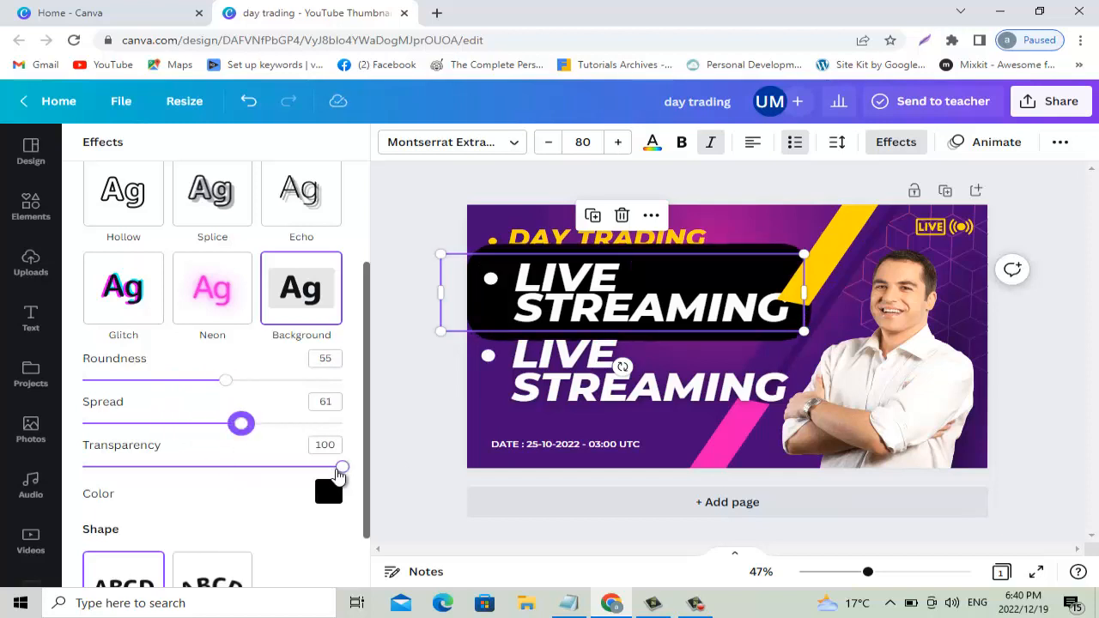
- Set the transparency of the upper LIVE STREAMING text's Background effect to 46
{"action": "left_click_drag", "start_coordinate": [338, 472], "coordinate": [209, 455]}
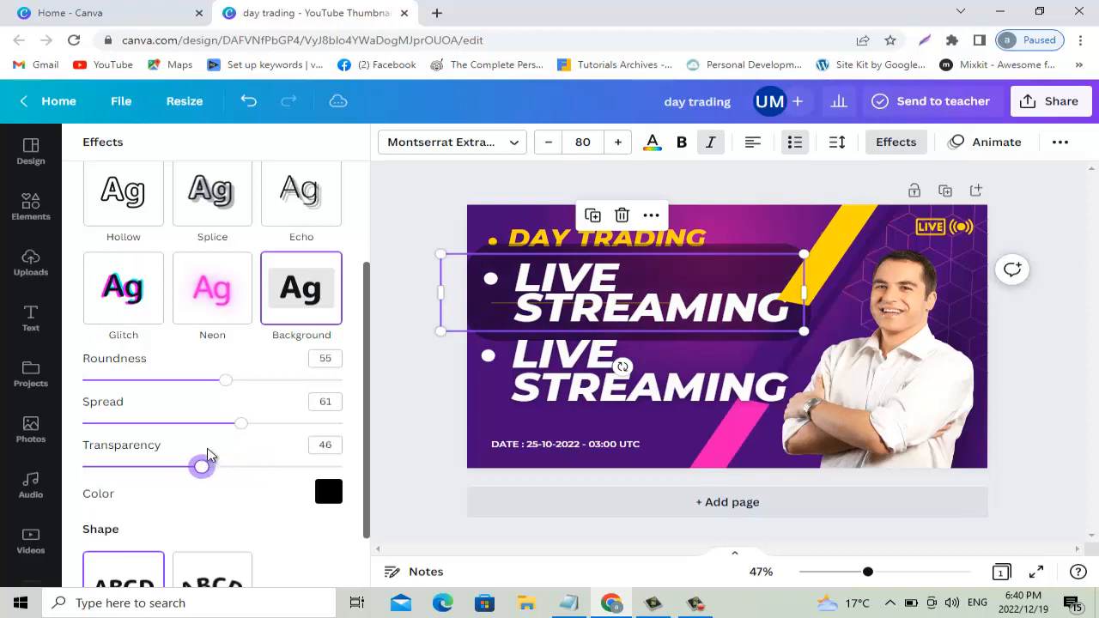
{"action": "scroll", "coordinate": [248, 444], "scroll_direction": "down", "scroll_amount": 3}
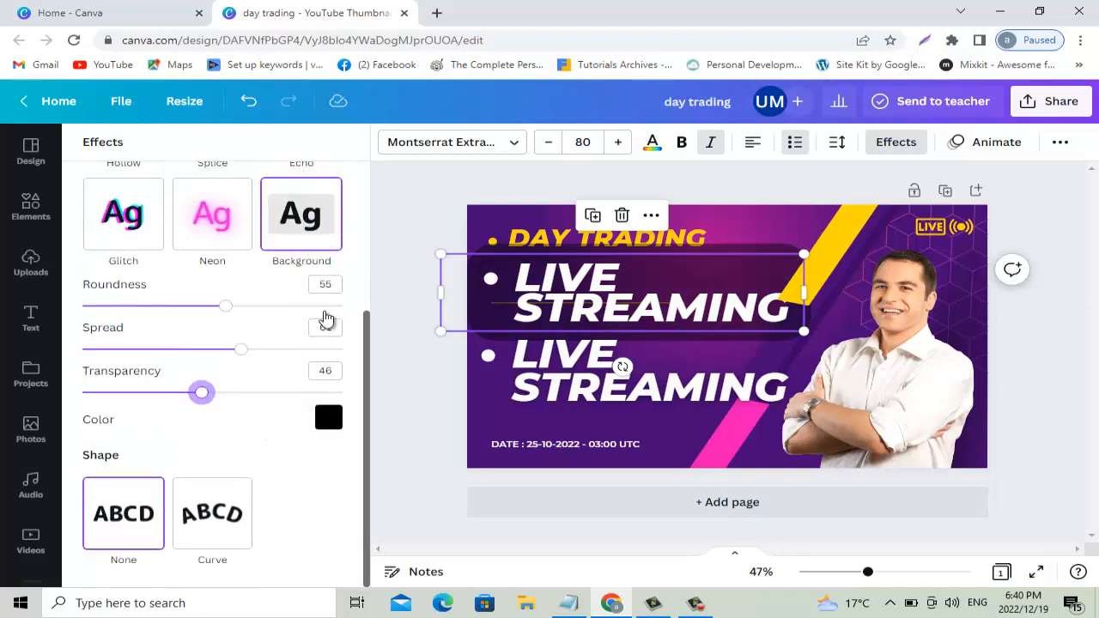
{"action": "scroll", "coordinate": [273, 292], "scroll_direction": "up", "scroll_amount": 3}
{"action": "scroll", "coordinate": [265, 333], "scroll_direction": "down", "scroll_amount": 3}
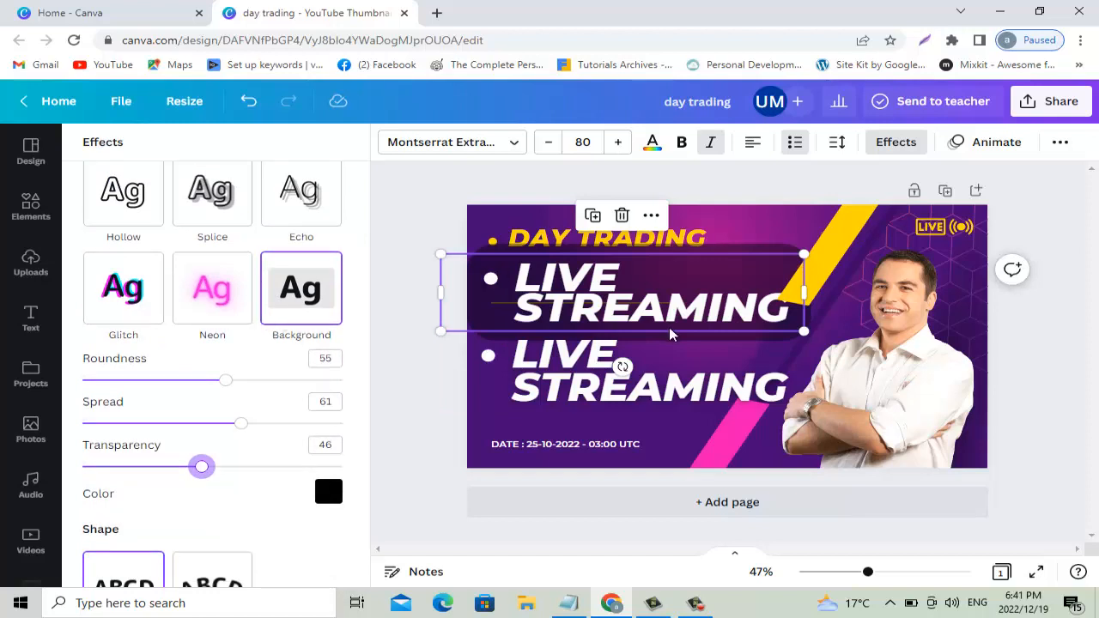
- Delete the upper LIVE STREAMING text box and move the remaining one up beneath the thin yellow line
{"action": "left_click", "coordinate": [622, 216]}
{"action": "left_click", "coordinate": [599, 397]}
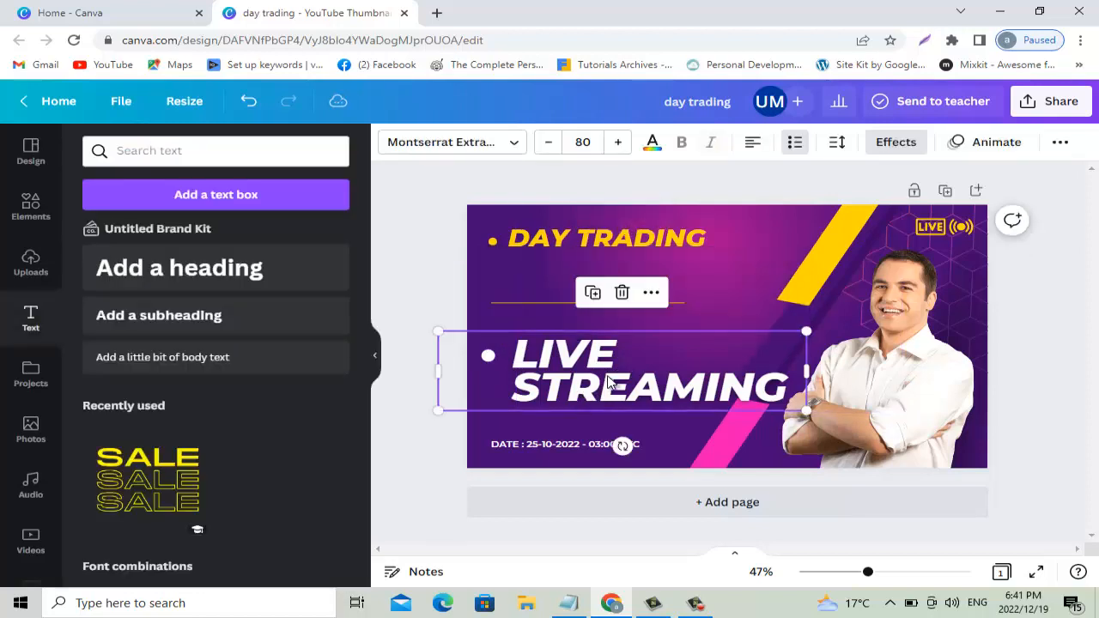
{"action": "left_click_drag", "start_coordinate": [601, 386], "coordinate": [609, 351]}
- Apply the Curve shape to the LIVE STREAMING text with a curve of 0 and move the text fully onto the page
{"action": "left_click", "coordinate": [898, 146]}
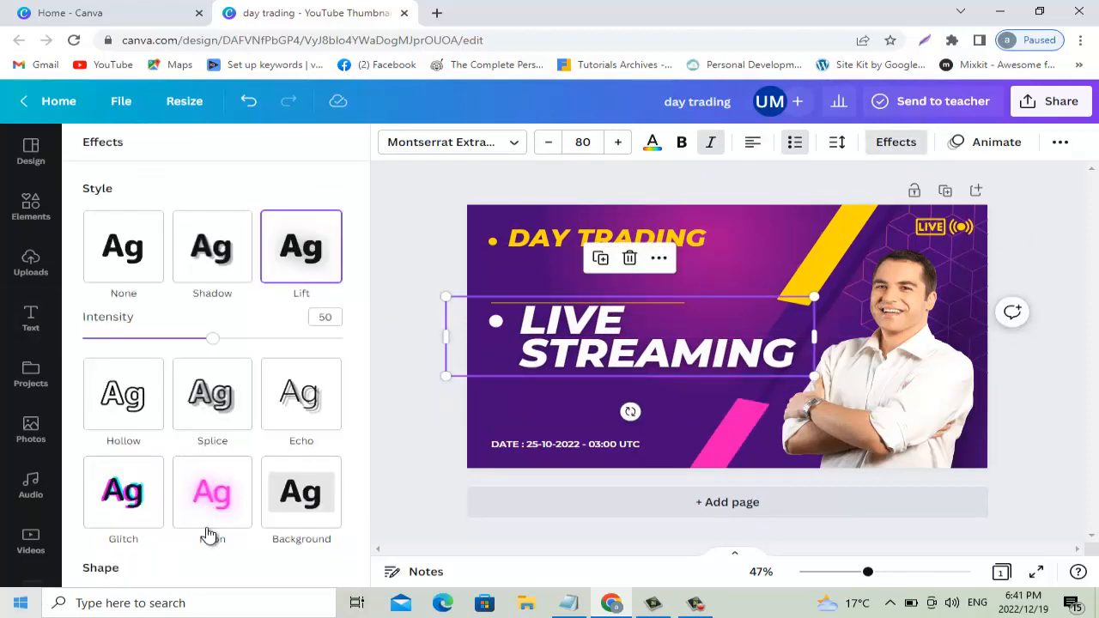
{"action": "scroll", "coordinate": [209, 535], "scroll_direction": "down", "scroll_amount": 2}
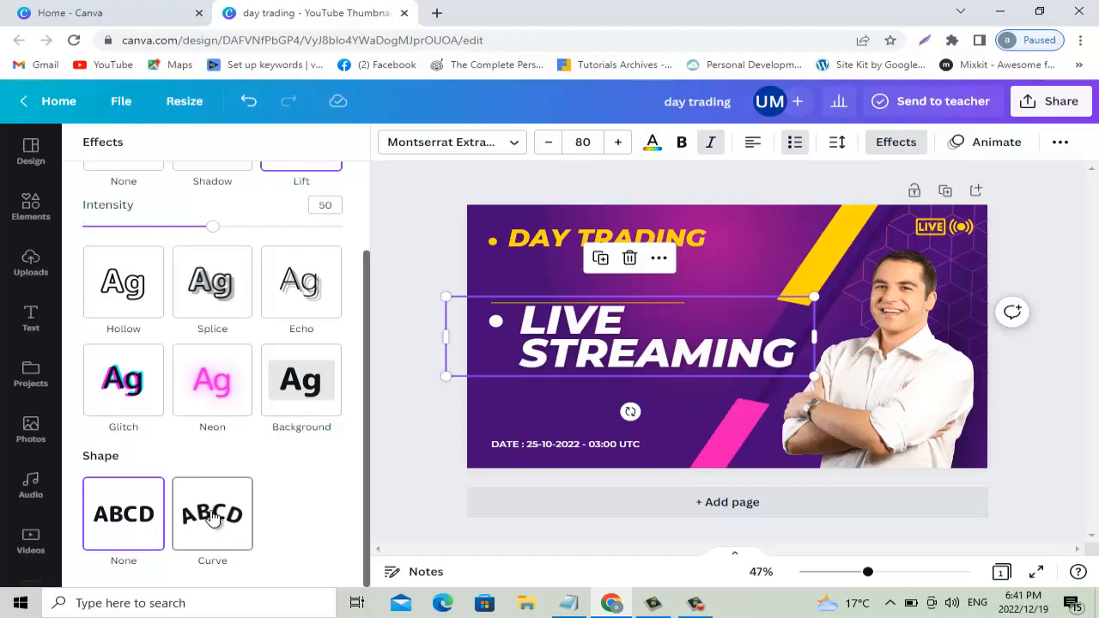
{"action": "left_click", "coordinate": [212, 519]}
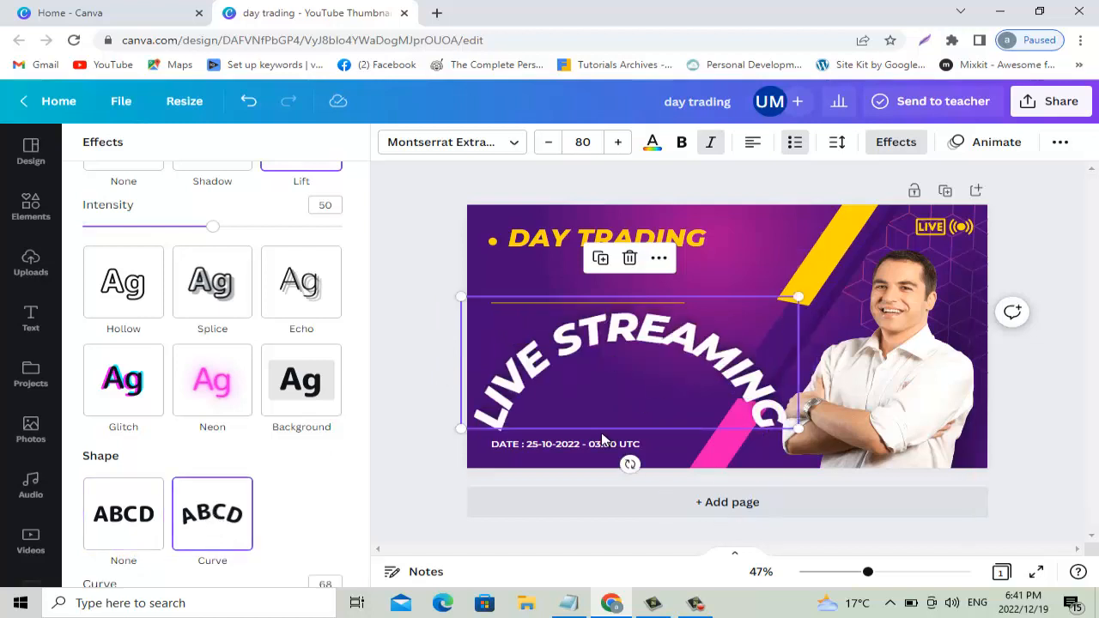
{"action": "scroll", "coordinate": [283, 524], "scroll_direction": "down", "scroll_amount": 1}
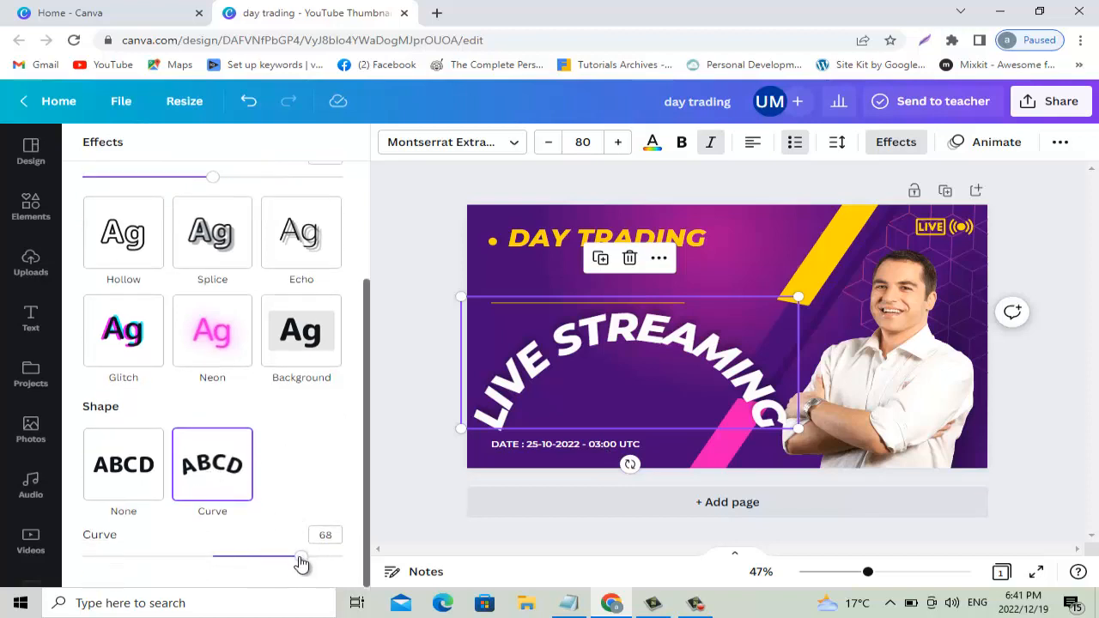
{"action": "left_click_drag", "start_coordinate": [284, 562], "coordinate": [212, 557]}
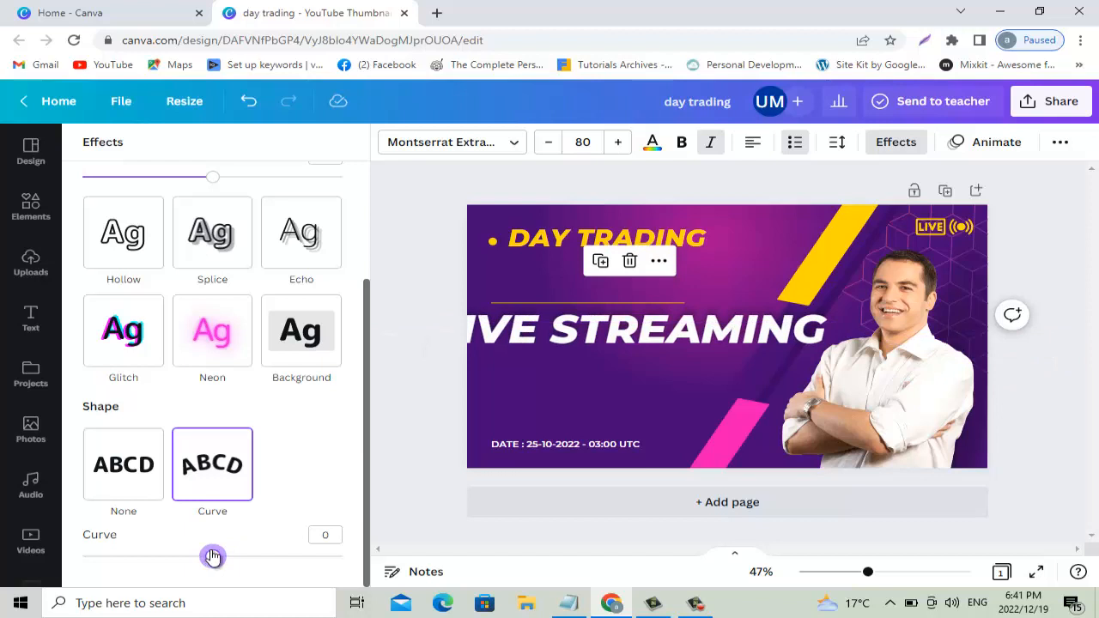
{"action": "mouse_move", "coordinate": [217, 556]}
{"action": "left_mouse_down"}
{"action": "mouse_move", "coordinate": [302, 552]}
{"action": "mouse_move", "coordinate": [150, 555]}
{"action": "mouse_move", "coordinate": [220, 556]}
{"action": "left_mouse_up"}
{"action": "left_click_drag", "start_coordinate": [697, 344], "coordinate": [745, 354]}
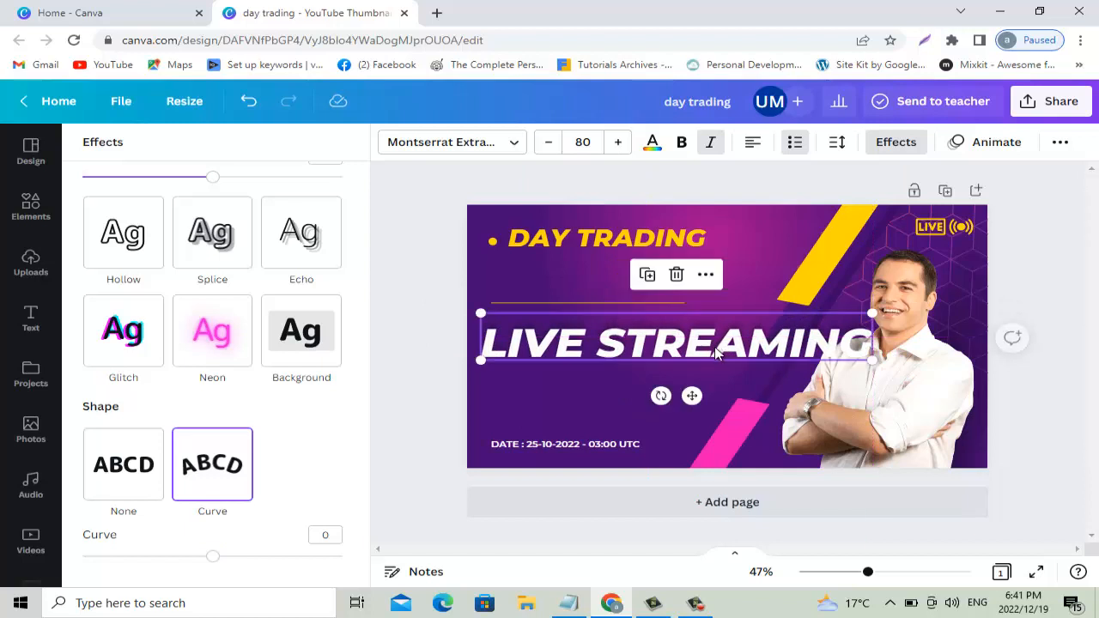
- Look through the text animations offered for the LIVE STREAMING text
{"action": "left_click", "coordinate": [999, 144]}
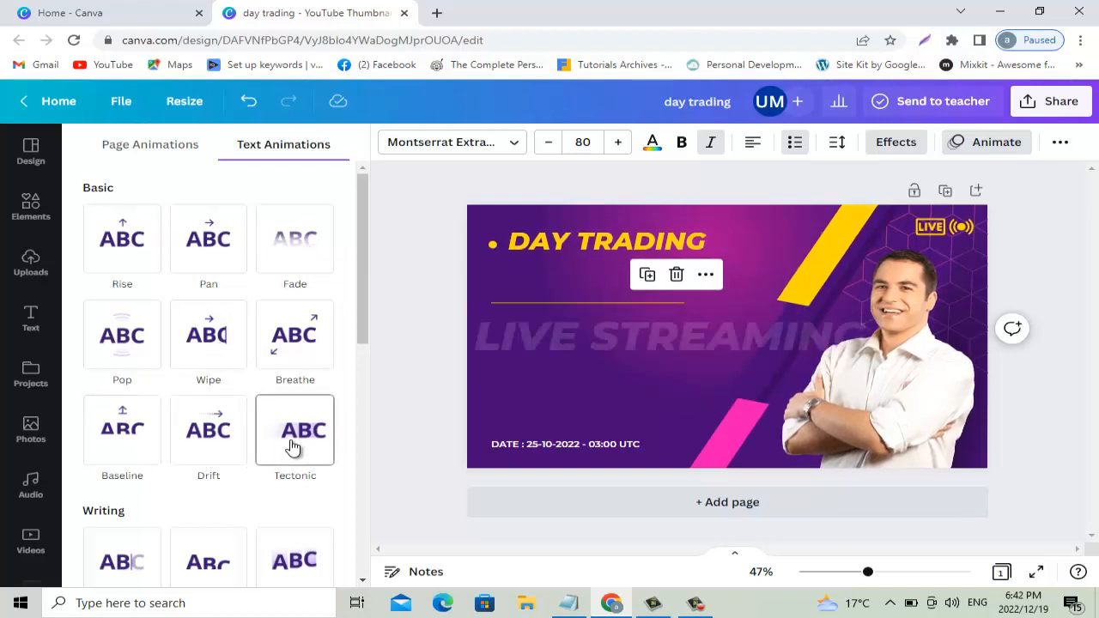
{"action": "scroll", "coordinate": [219, 532], "scroll_direction": "down", "scroll_amount": 7}
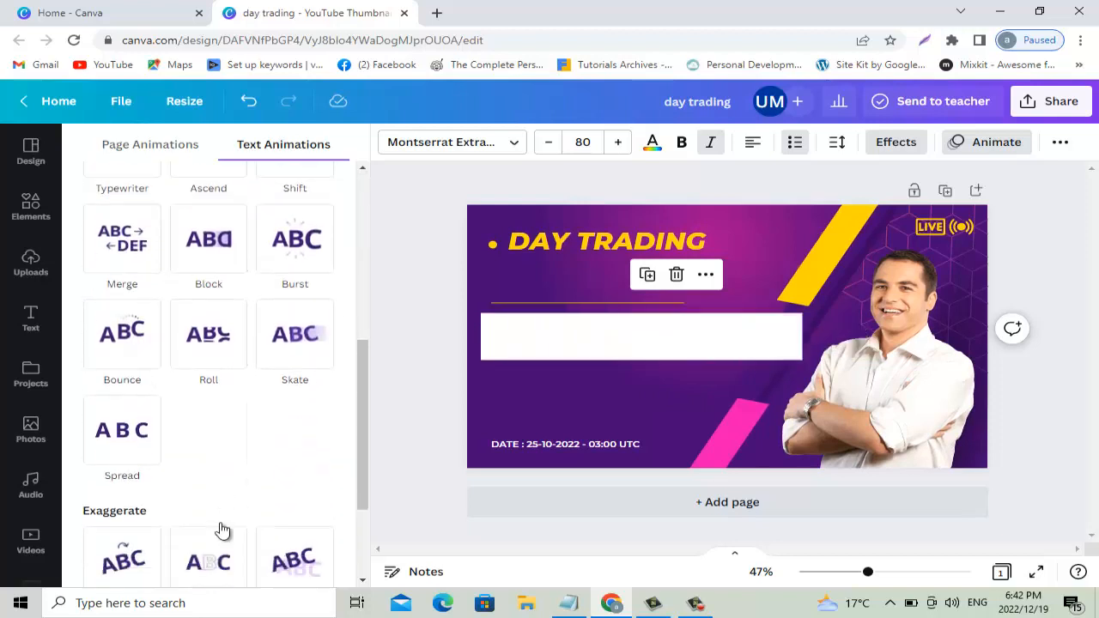
{"action": "scroll", "coordinate": [225, 523], "scroll_direction": "up", "scroll_amount": 7}
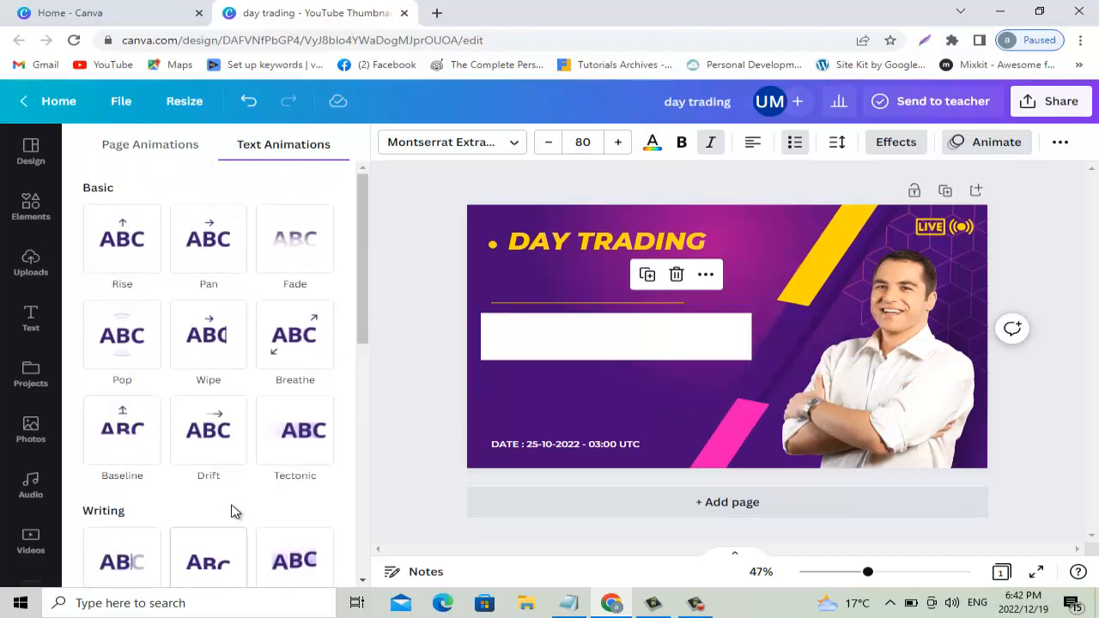
- Try underlining and lowercase on the LIVE STREAMING text, restoring the plain uppercase formatting after each
{"action": "left_click", "coordinate": [1060, 144]}
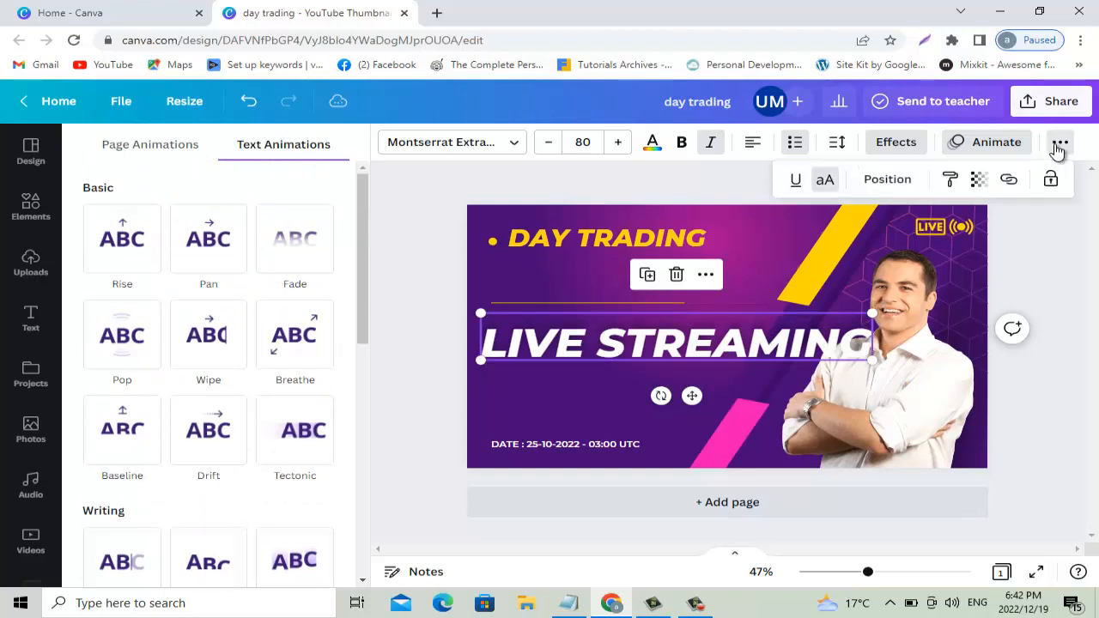
{"action": "left_click", "coordinate": [796, 186]}
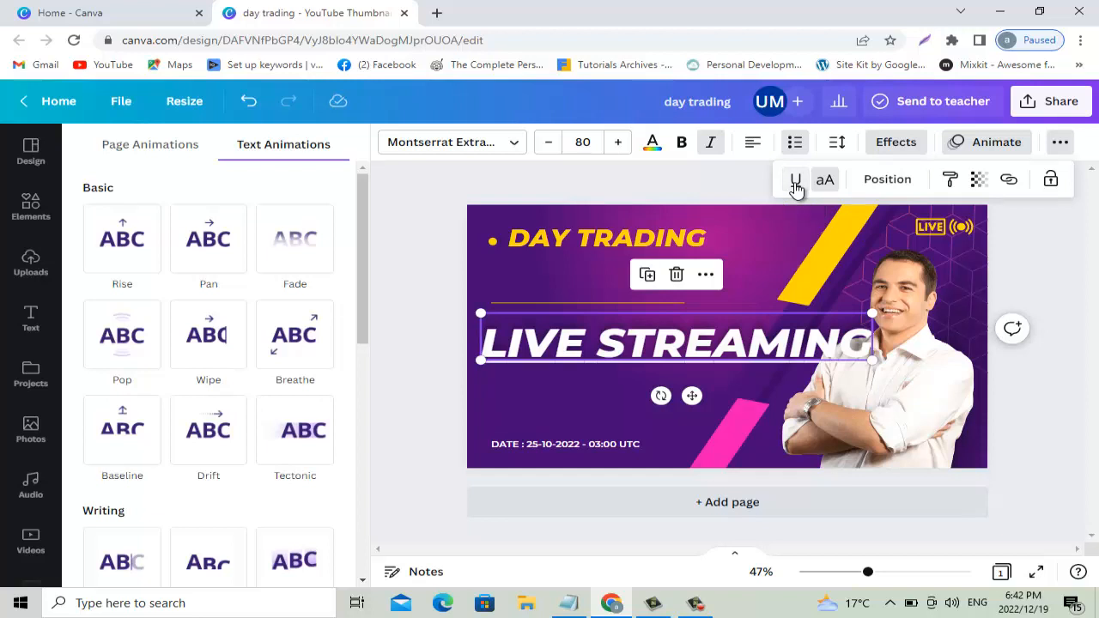
{"action": "left_click", "coordinate": [796, 185]}
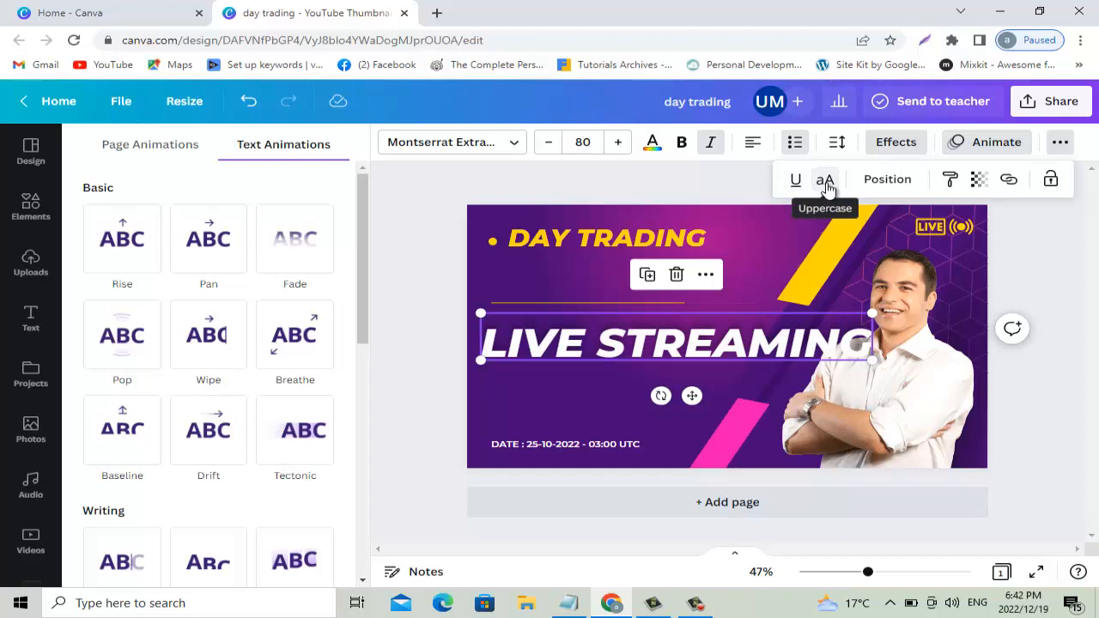
{"action": "left_click", "coordinate": [825, 182]}
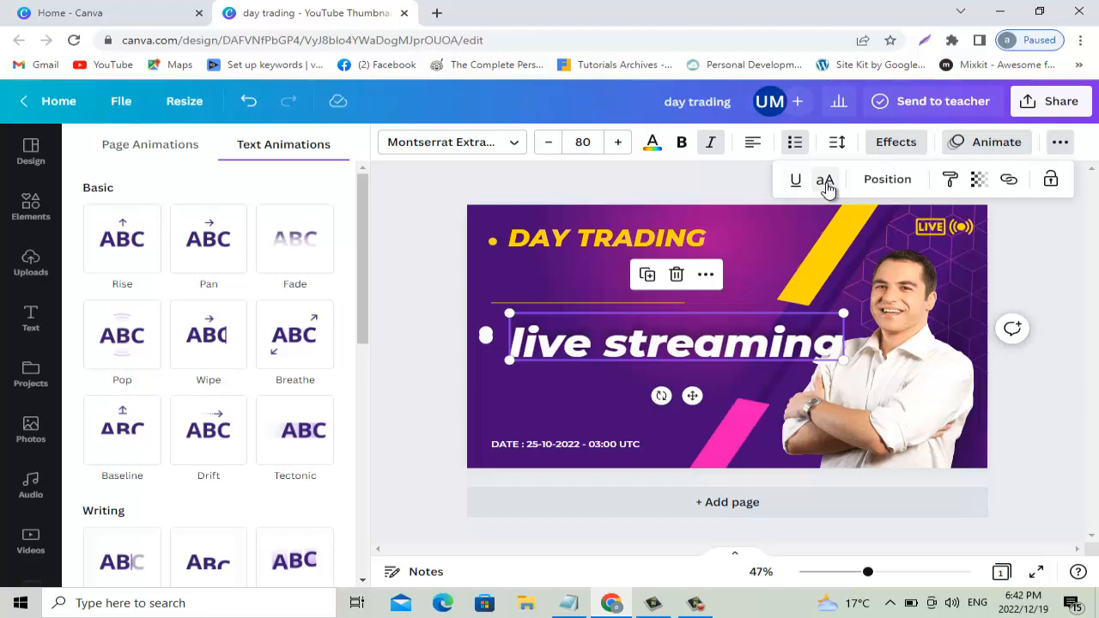
{"action": "left_click", "coordinate": [825, 183]}
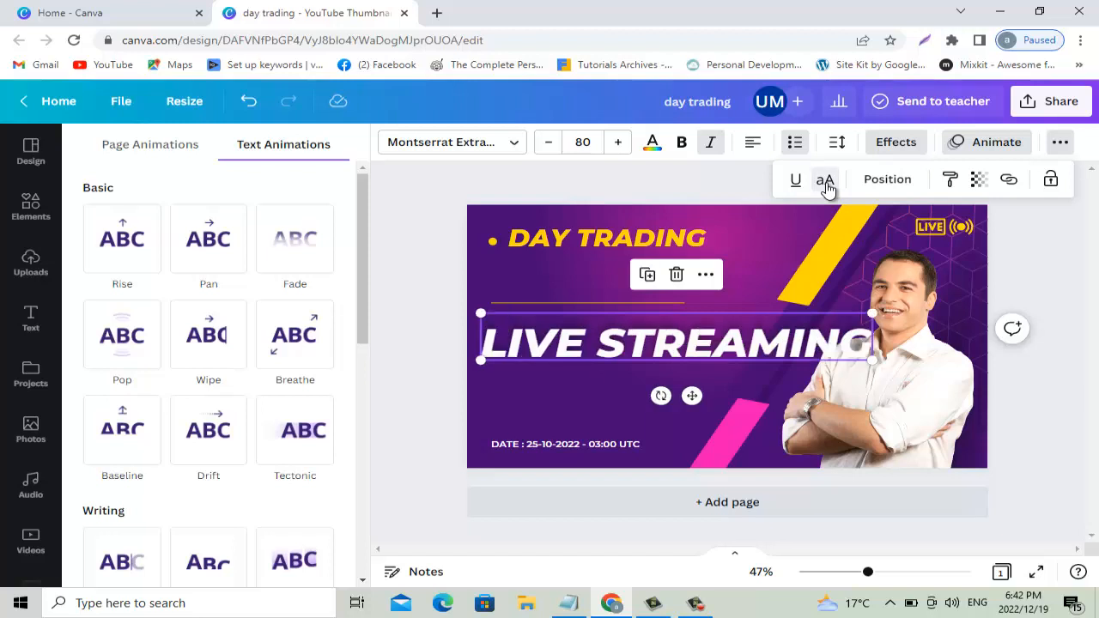
- Align the LIVE STREAMING text to the horizontal center of the page
{"action": "left_click", "coordinate": [882, 182]}
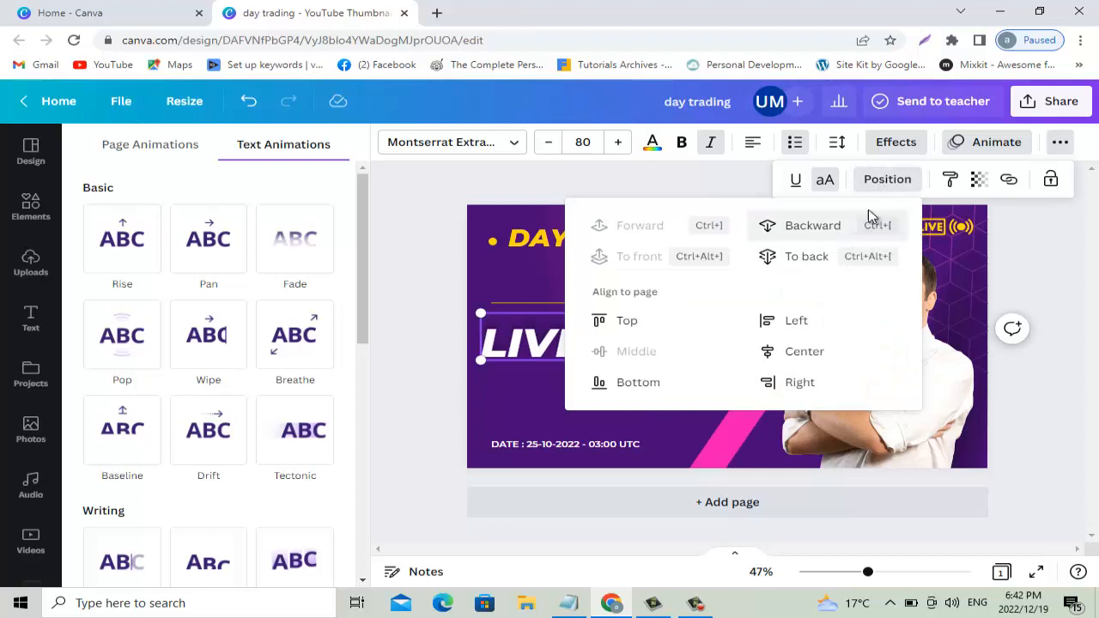
{"action": "left_click", "coordinate": [883, 184]}
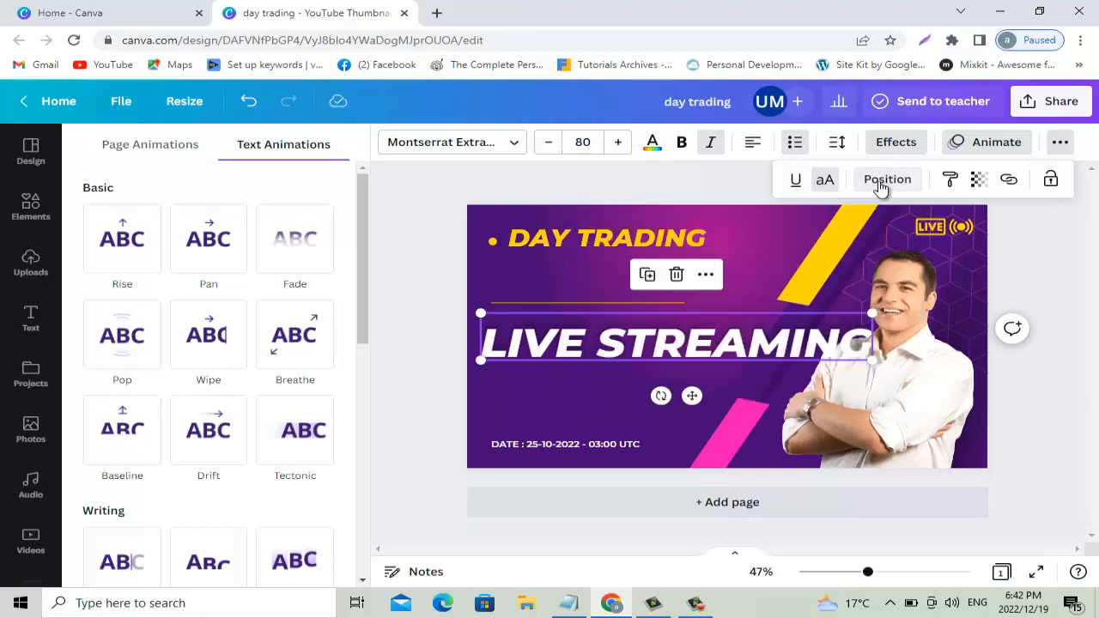
{"action": "double_click", "coordinate": [740, 335]}
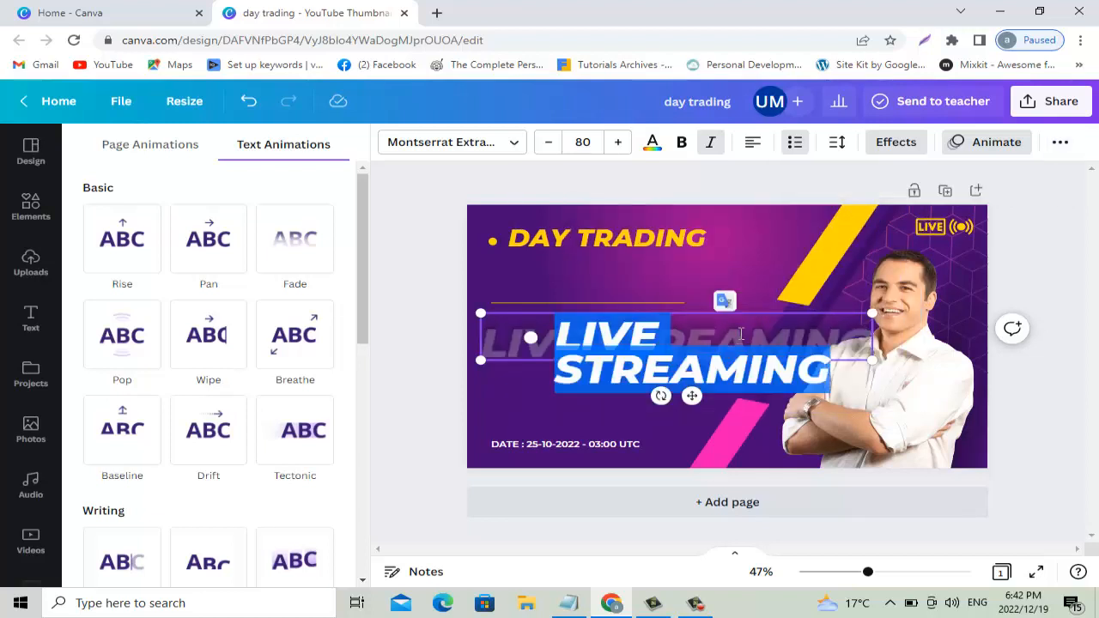
{"action": "left_click", "coordinate": [630, 339]}
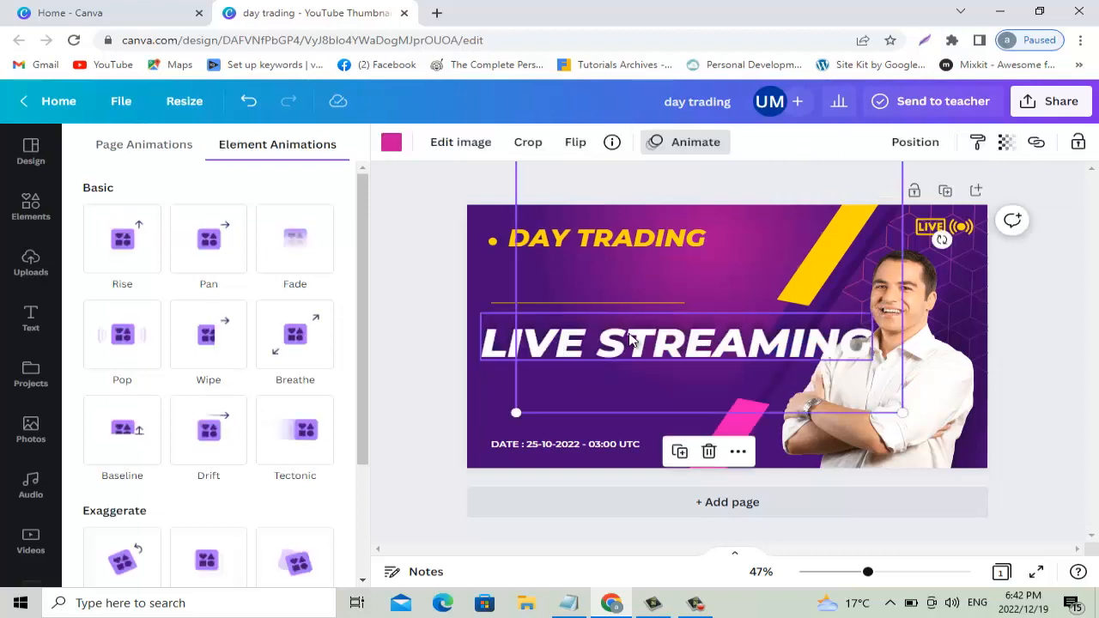
{"action": "left_click", "coordinate": [631, 340]}
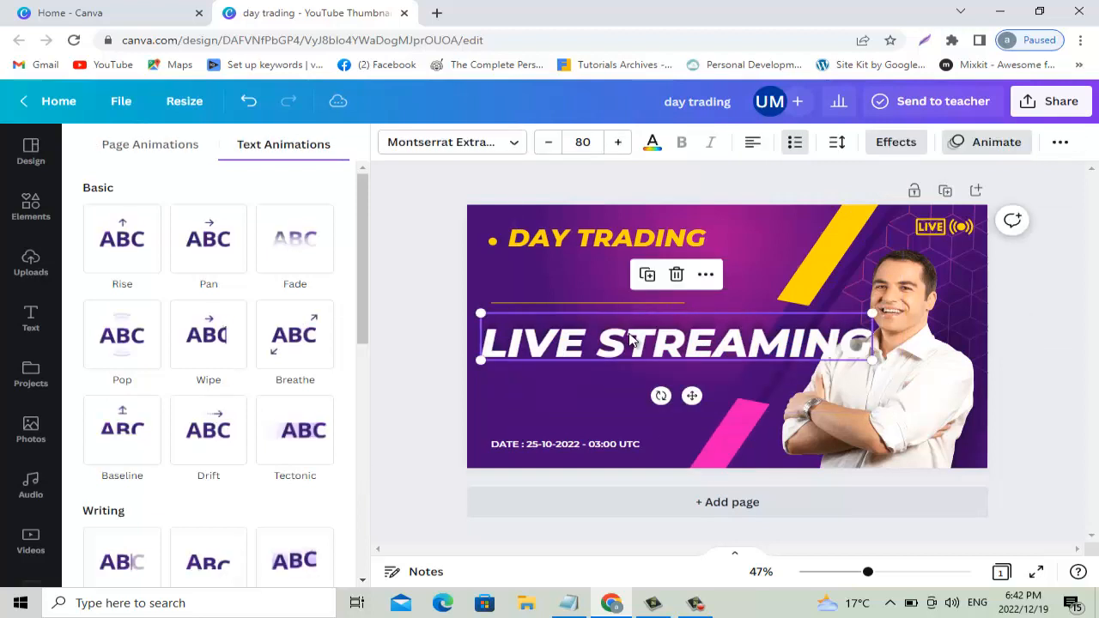
{"action": "left_click", "coordinate": [1062, 142]}
{"action": "left_click", "coordinate": [887, 179]}
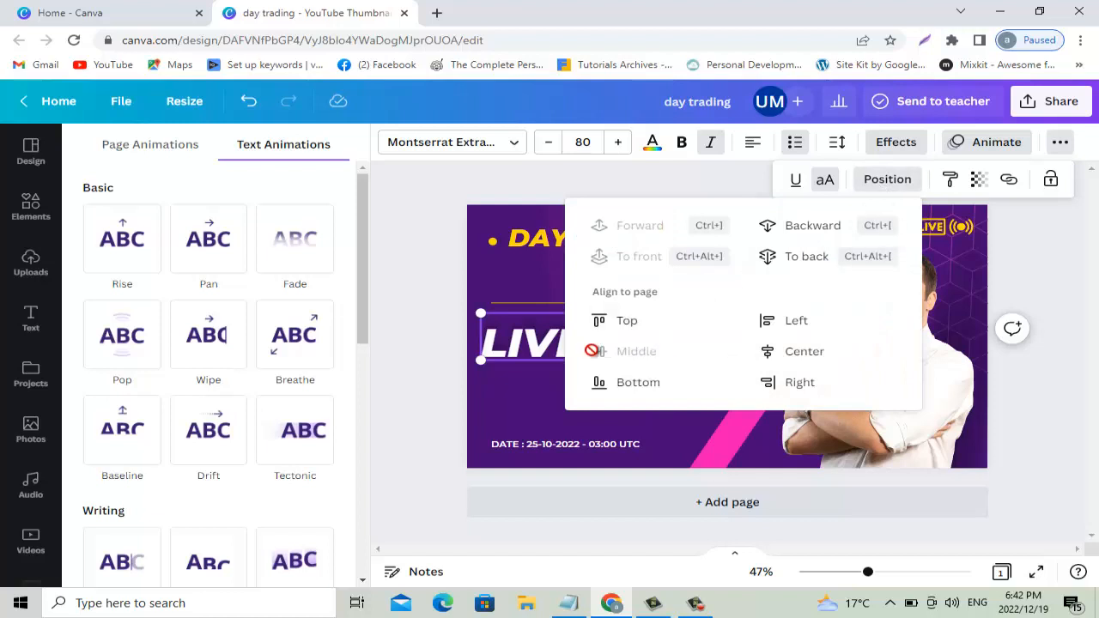
{"action": "left_click", "coordinate": [797, 352]}
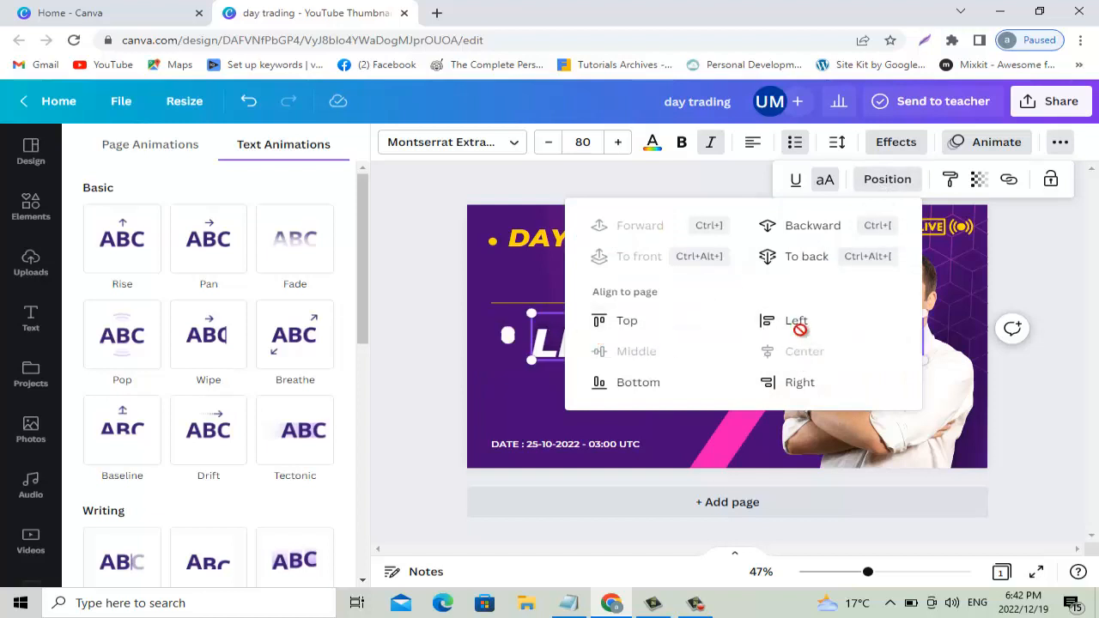
{"action": "left_click", "coordinate": [958, 266]}
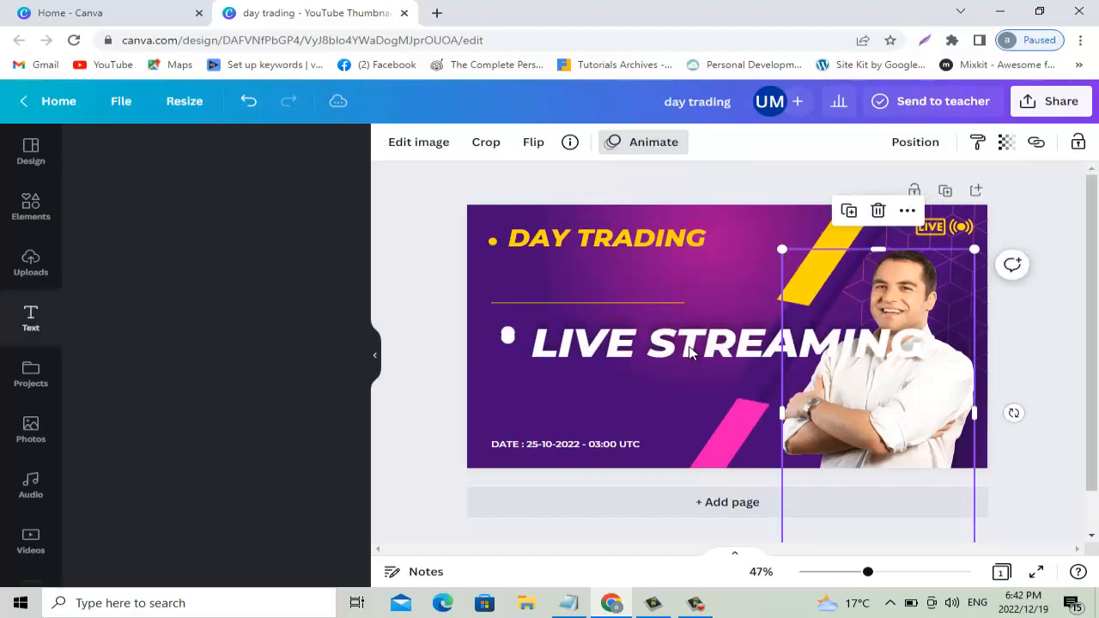
- Send the LIVE STREAMING text backward in the stacking order and review its position options
{"action": "left_click", "coordinate": [689, 351]}
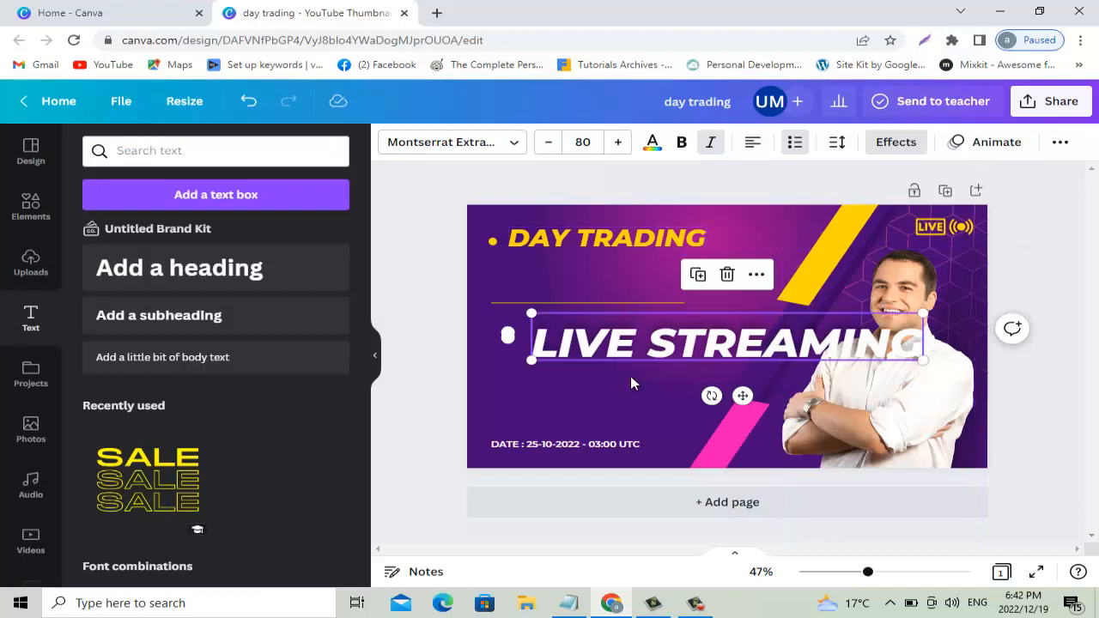
{"action": "left_click", "coordinate": [1060, 142]}
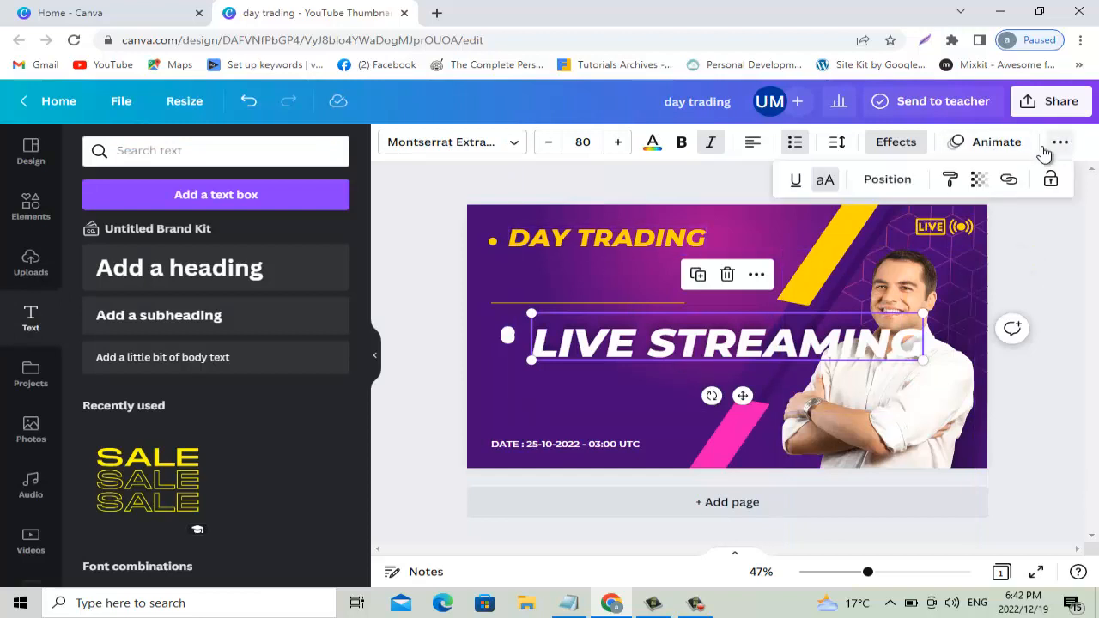
{"action": "left_click", "coordinate": [889, 184]}
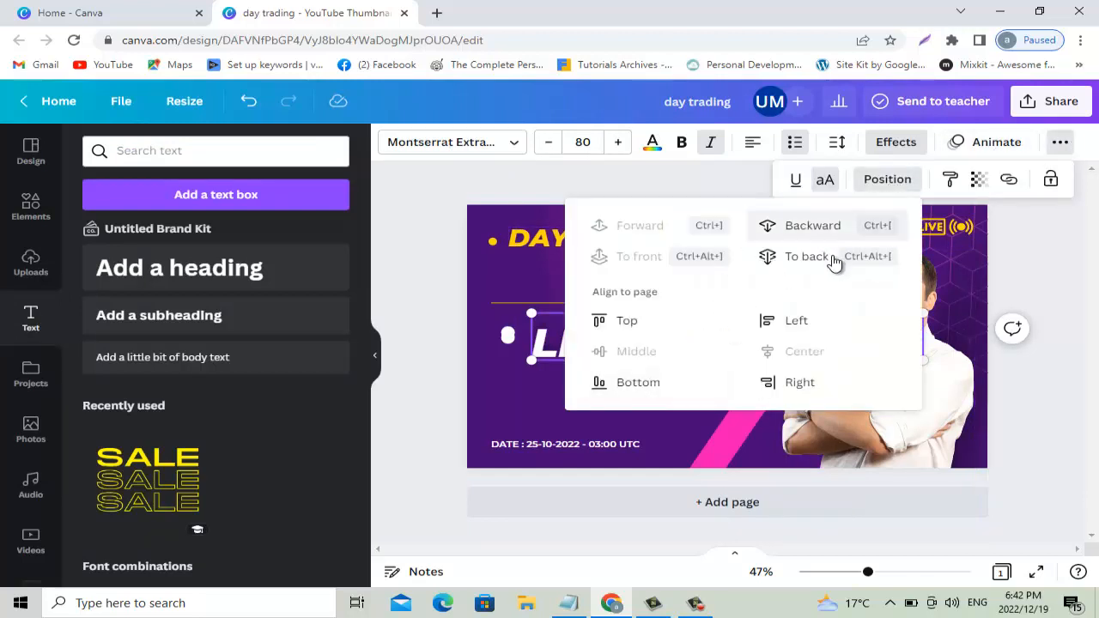
{"action": "left_click", "coordinate": [886, 429]}
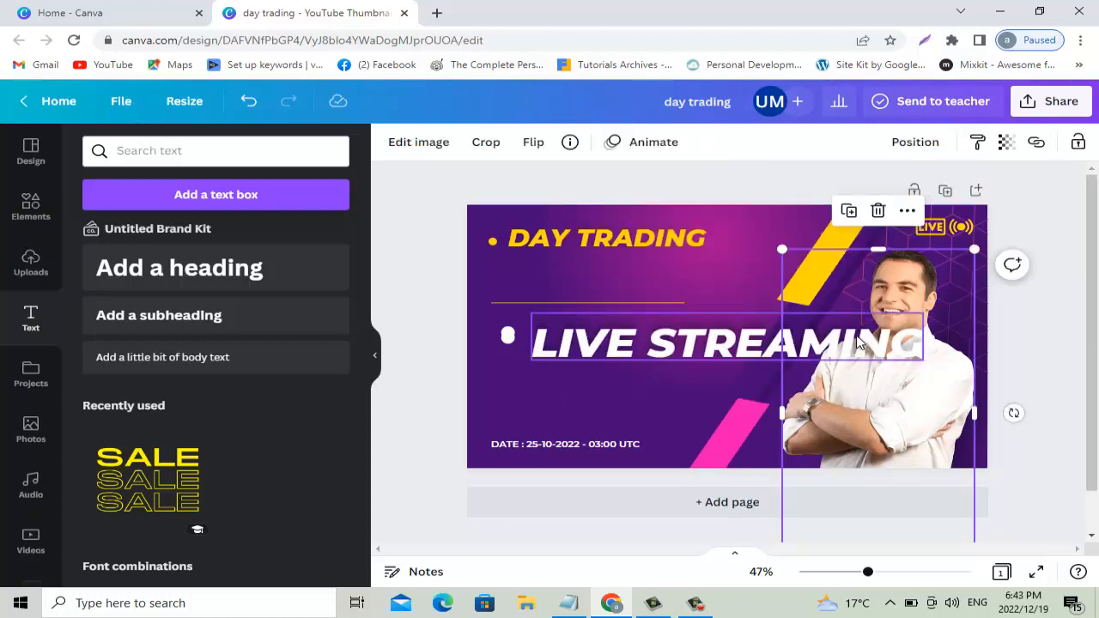
{"action": "left_click", "coordinate": [859, 342]}
{"action": "left_click", "coordinate": [1060, 142]}
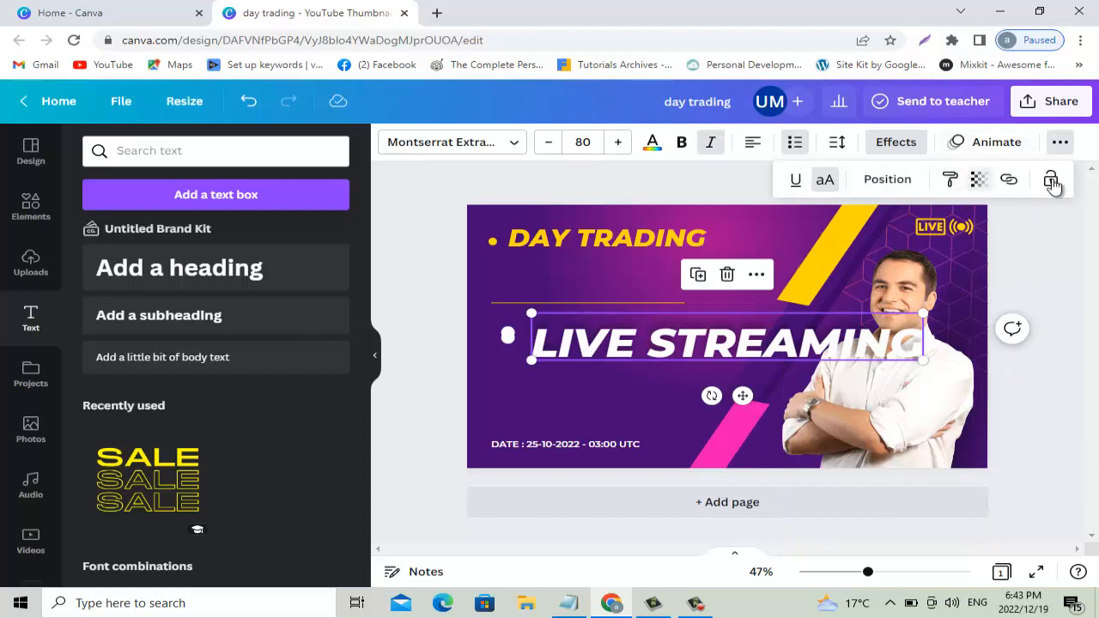
{"action": "left_click", "coordinate": [893, 180]}
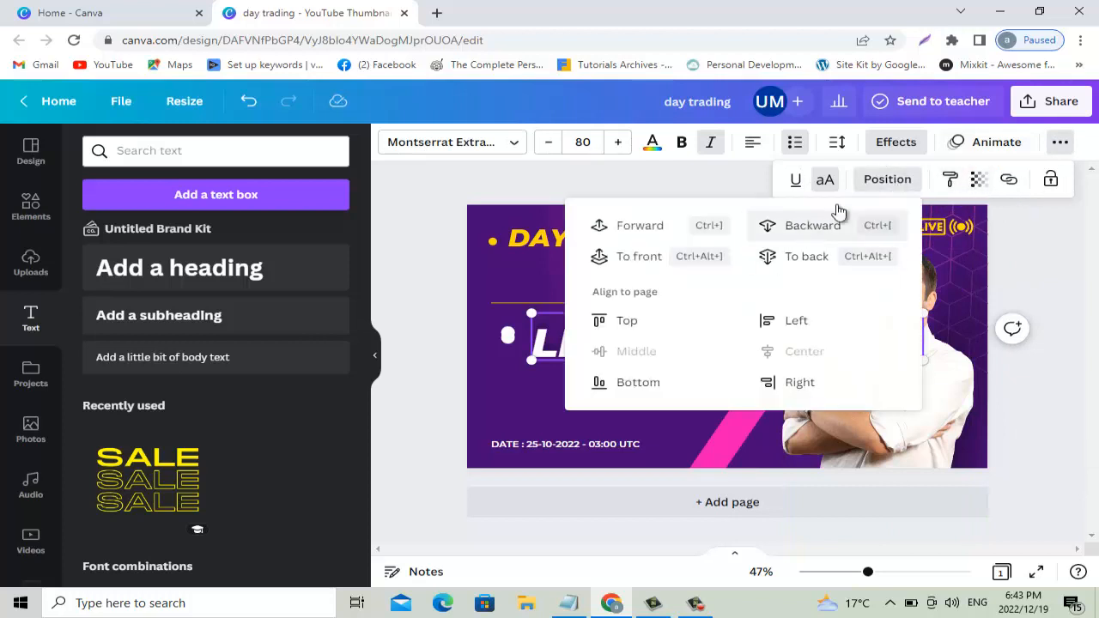
{"action": "left_click", "coordinate": [1059, 142]}
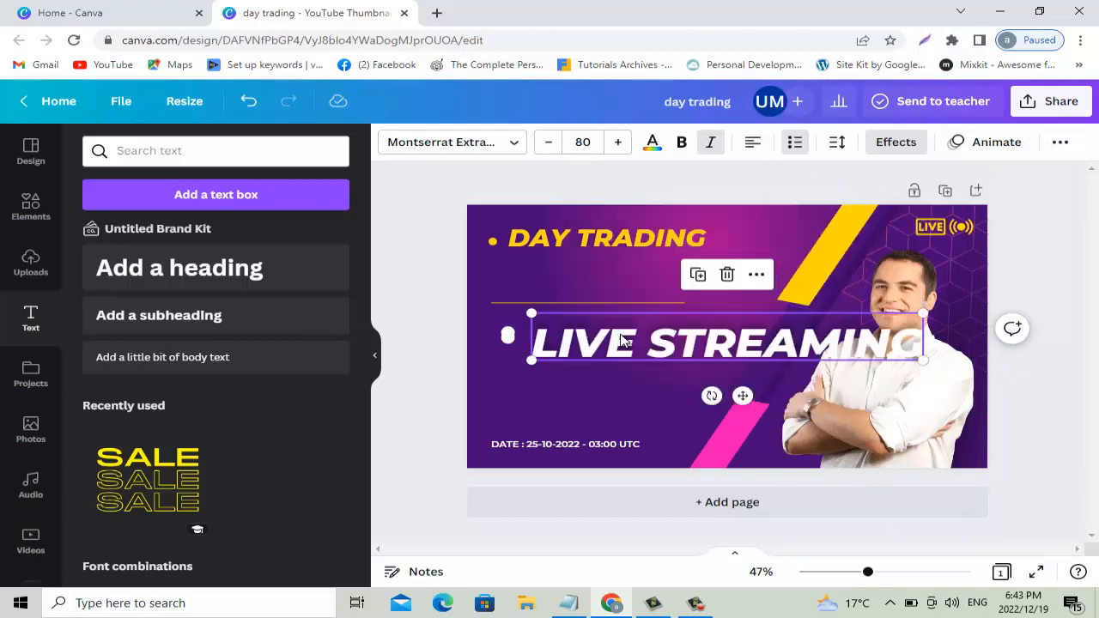
- Move the LIVE STREAMING text slightly up and to the right so it overlaps the man's photo
{"action": "left_click_drag", "start_coordinate": [633, 342], "coordinate": [655, 333]}
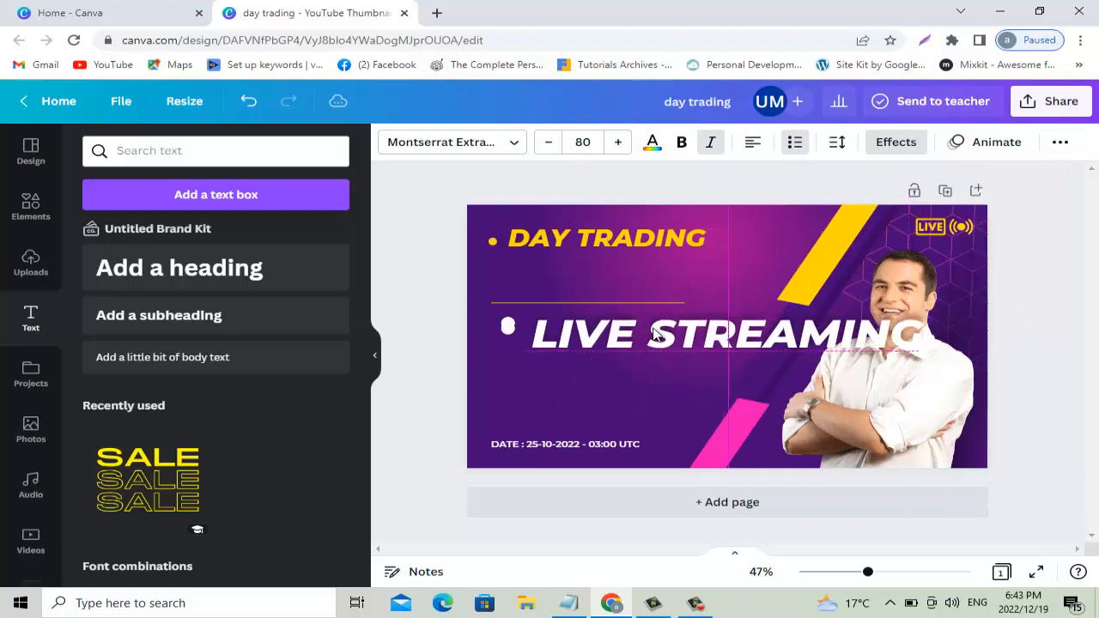
{"action": "double_click", "coordinate": [720, 339]}
{"action": "left_click", "coordinate": [720, 340]}
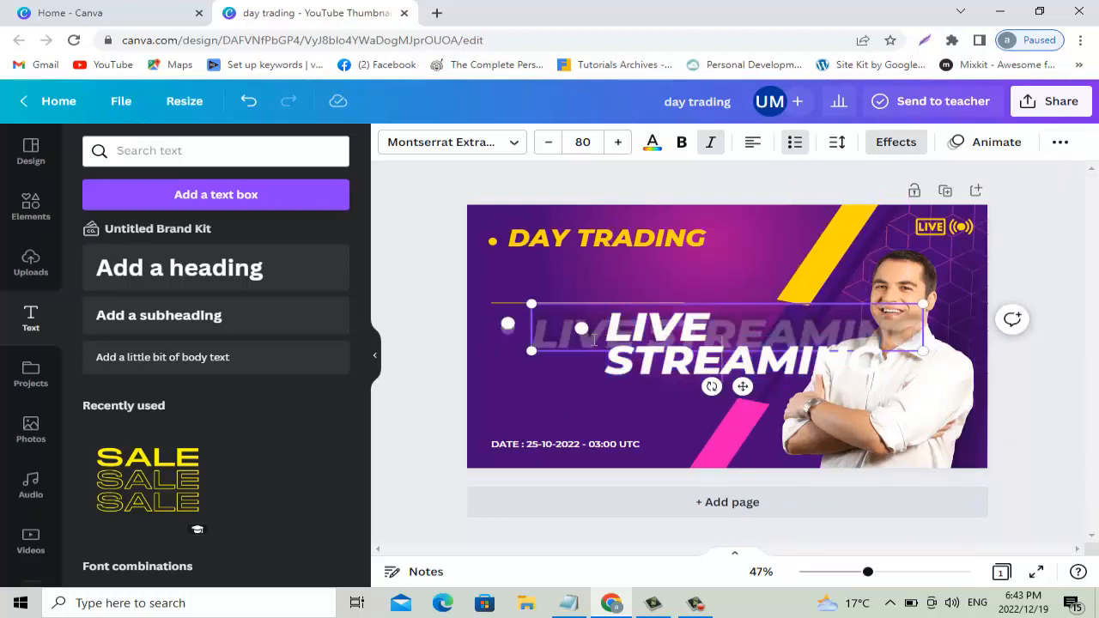
{"action": "left_click", "coordinate": [675, 359]}
{"action": "left_click", "coordinate": [730, 334]}
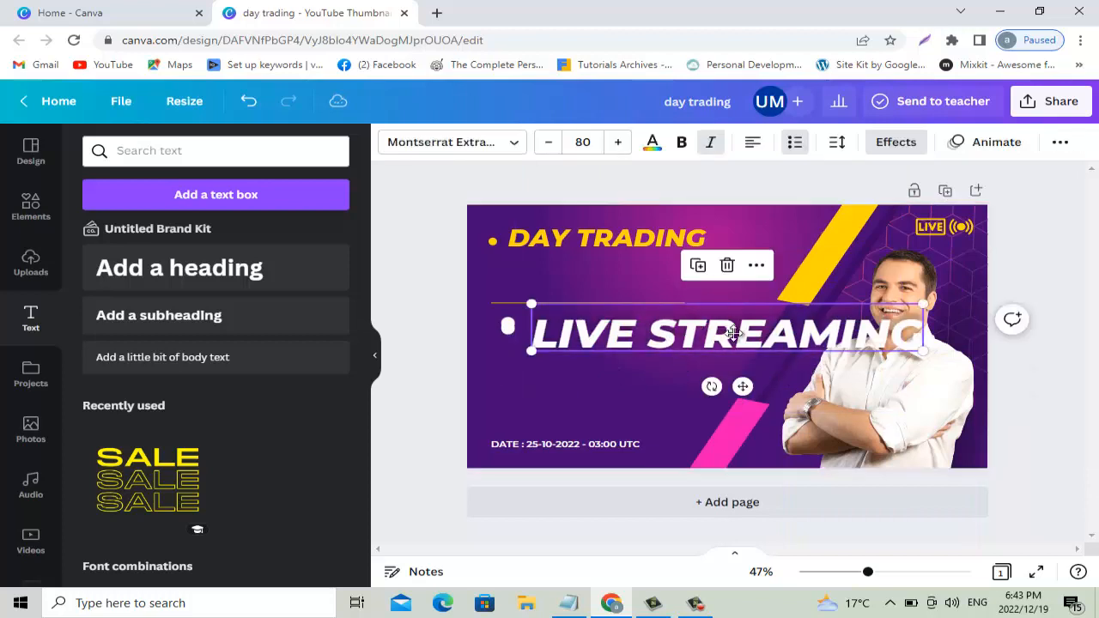
{"action": "left_click_drag", "start_coordinate": [732, 334], "coordinate": [814, 320]}
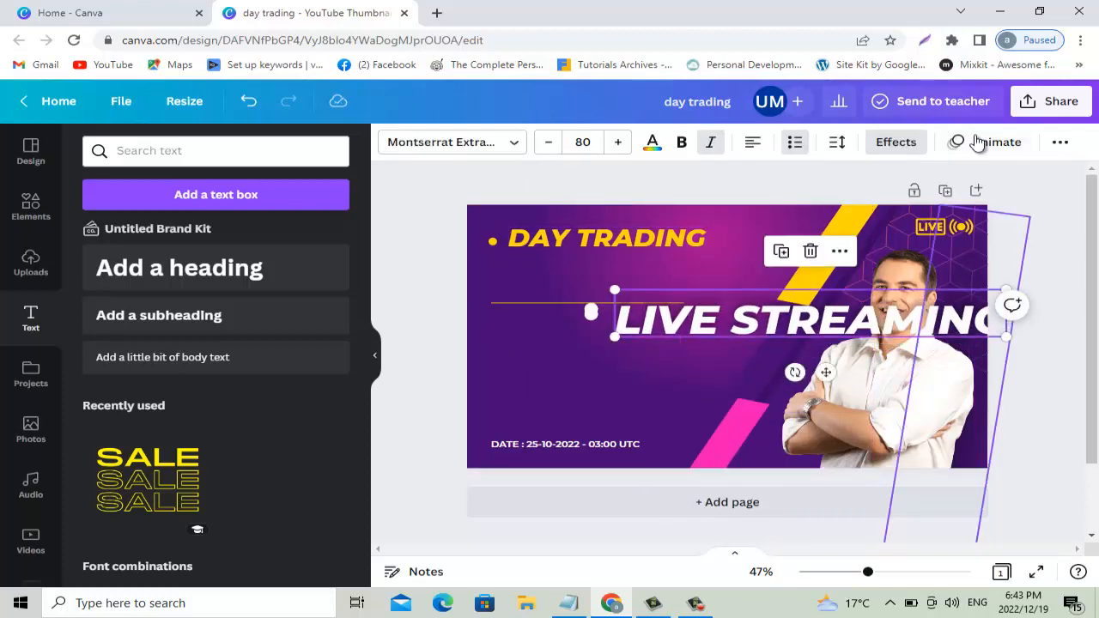
- Send the LIVE STREAMING text backward behind the man's photo and check the overlap between both objects
{"action": "left_click", "coordinate": [1060, 142]}
{"action": "left_click", "coordinate": [885, 182]}
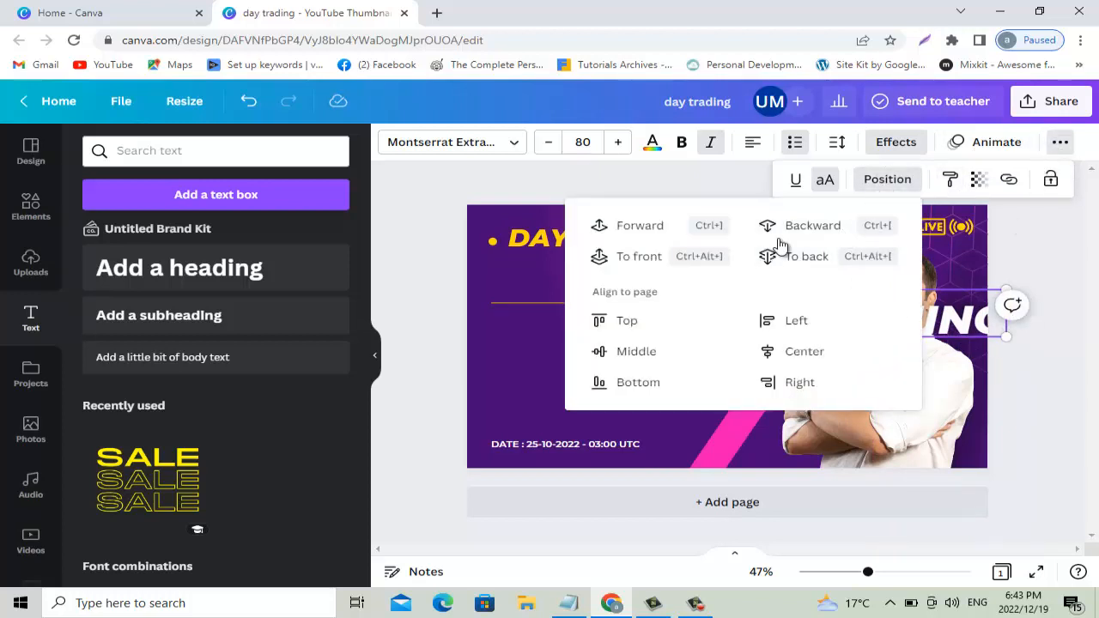
{"action": "left_click", "coordinate": [1063, 142]}
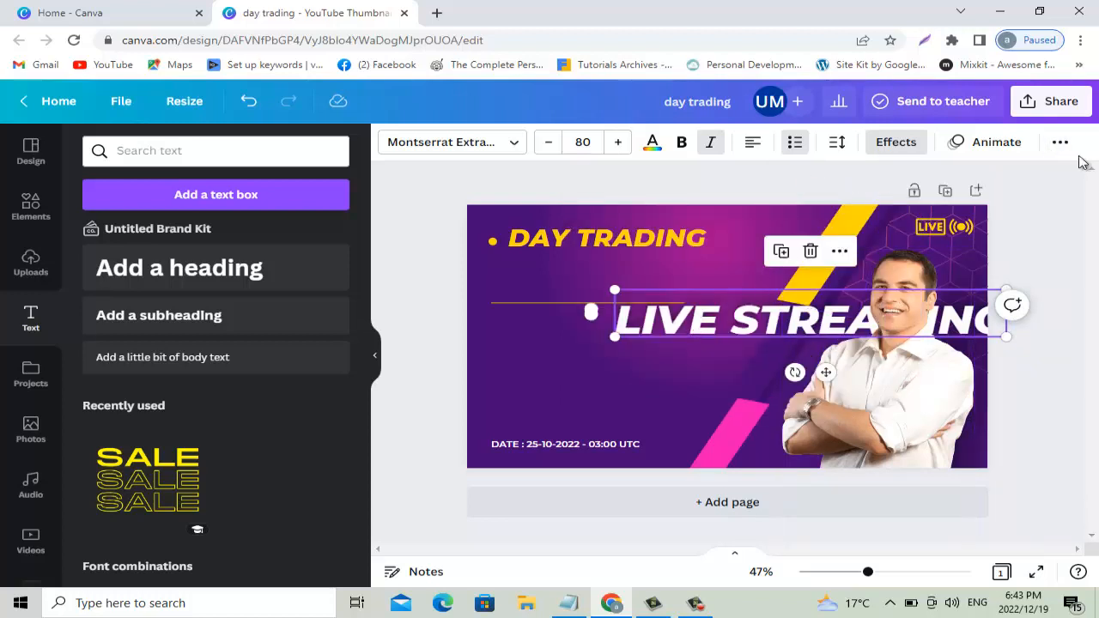
{"action": "double_click", "coordinate": [722, 323]}
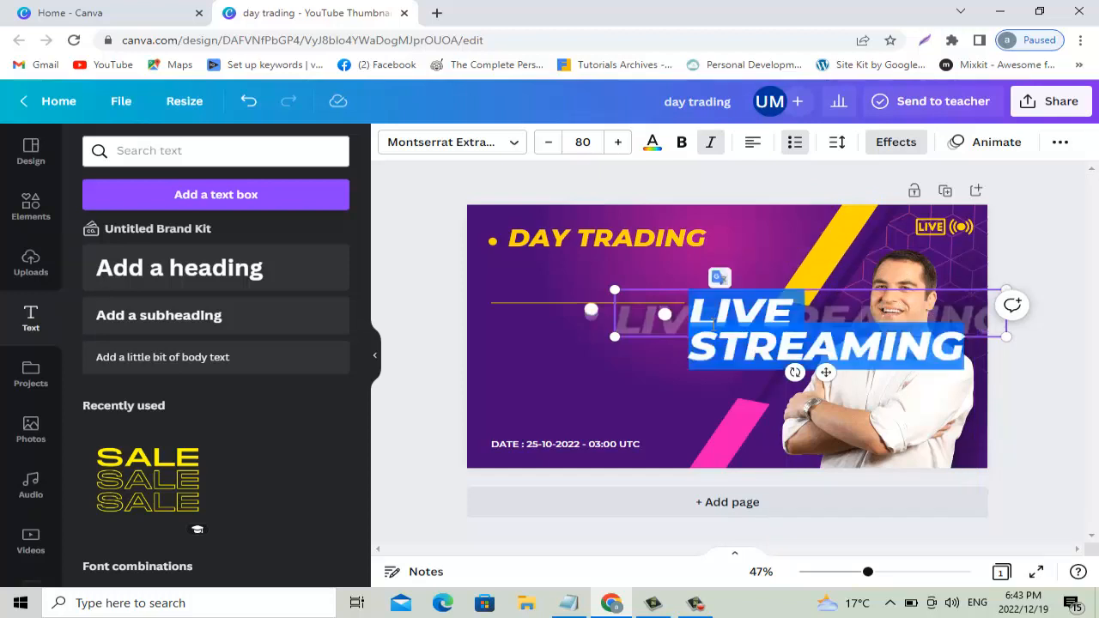
{"action": "left_click", "coordinate": [610, 319]}
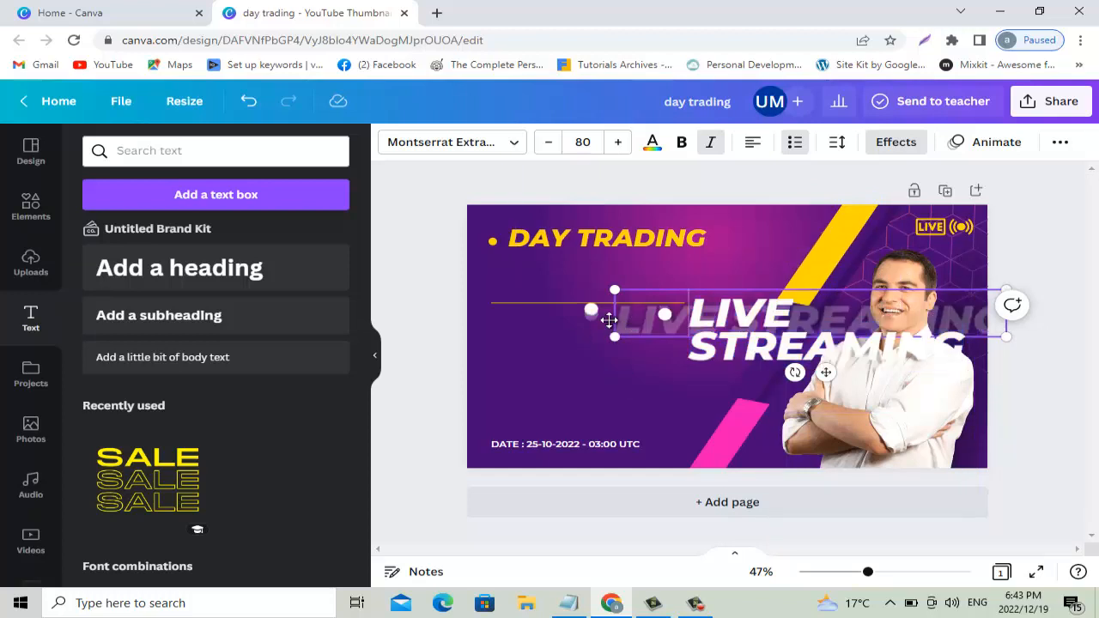
{"action": "left_click", "coordinate": [473, 399]}
{"action": "left_click", "coordinate": [915, 324]}
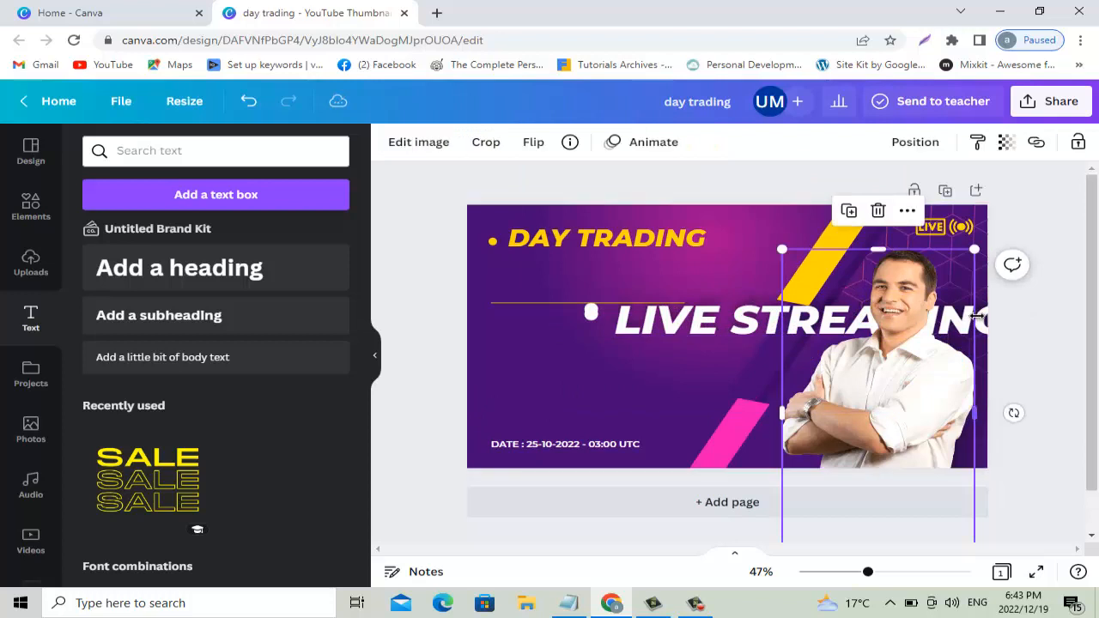
{"action": "left_click", "coordinate": [987, 324]}
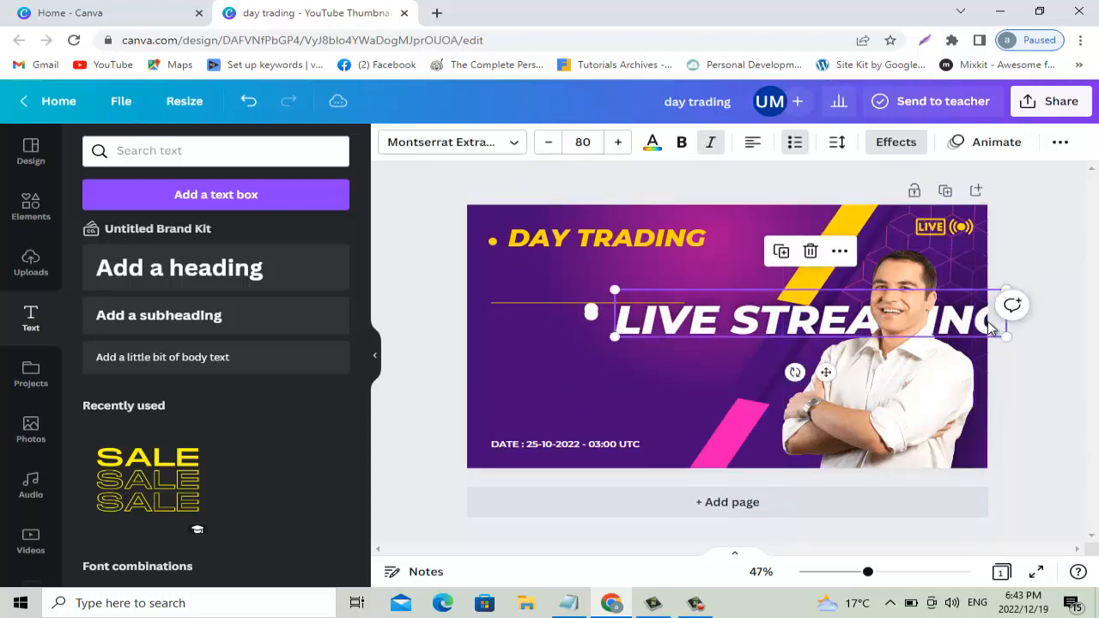
- Bring the LIVE STREAMING text forward in front of the man's photo and review its position options
{"action": "left_click", "coordinate": [1062, 144]}
{"action": "left_click", "coordinate": [894, 180]}
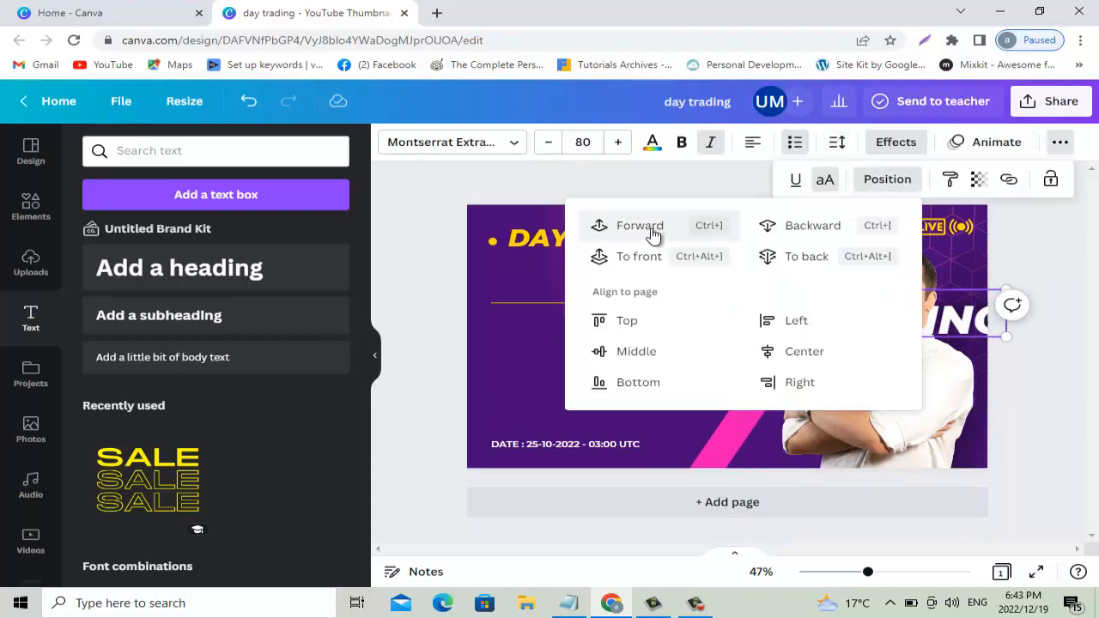
{"action": "left_click", "coordinate": [1026, 243]}
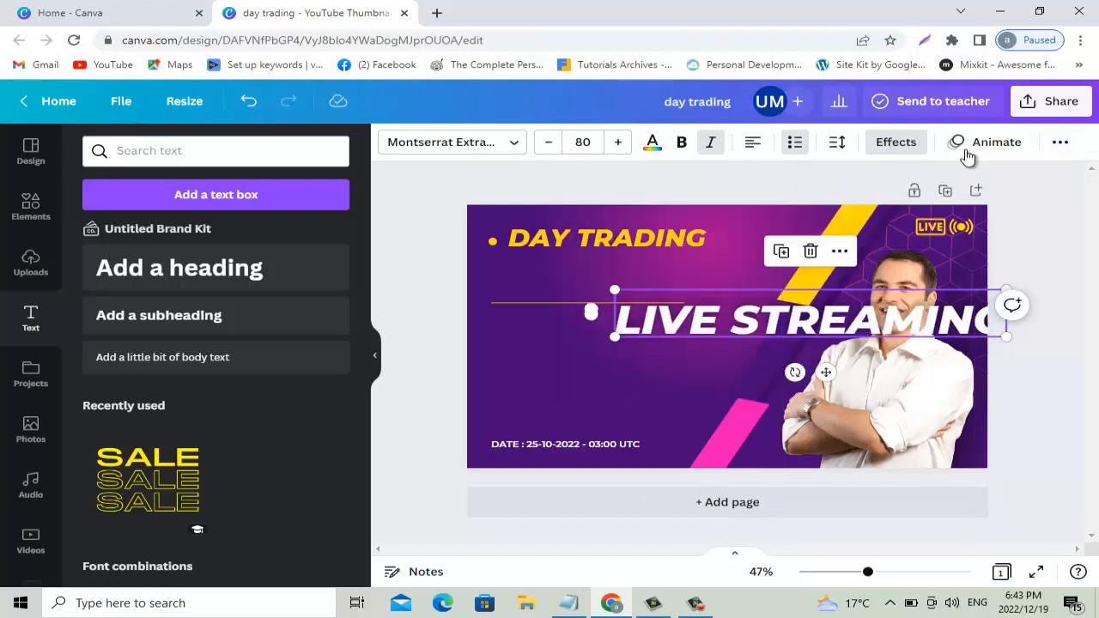
{"action": "left_click", "coordinate": [1062, 143]}
{"action": "left_click", "coordinate": [878, 181]}
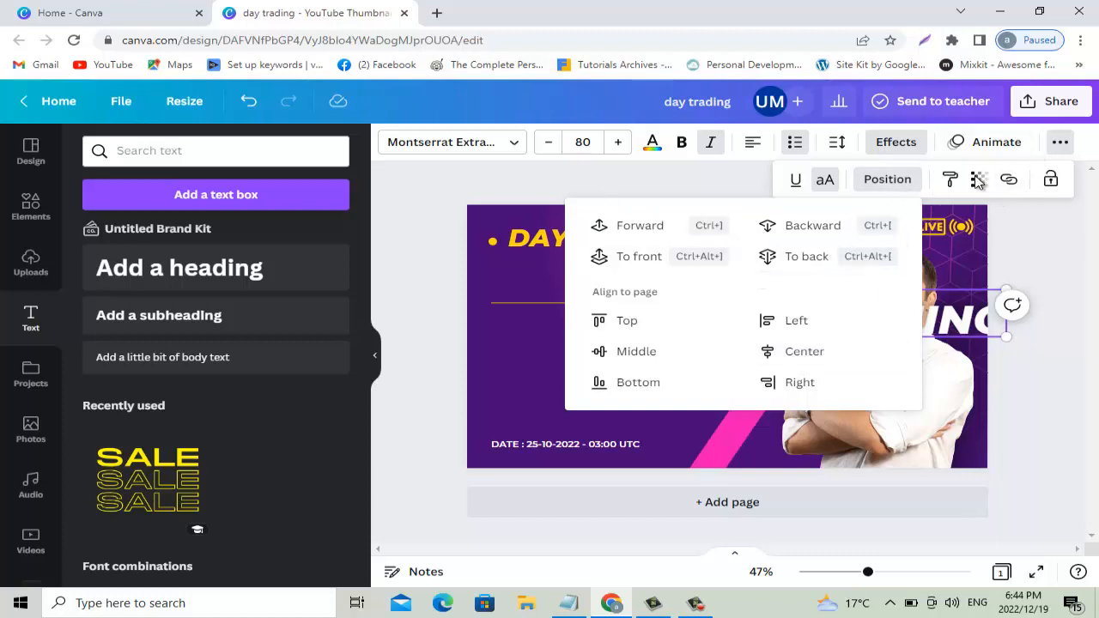
{"action": "left_click", "coordinate": [1062, 142]}
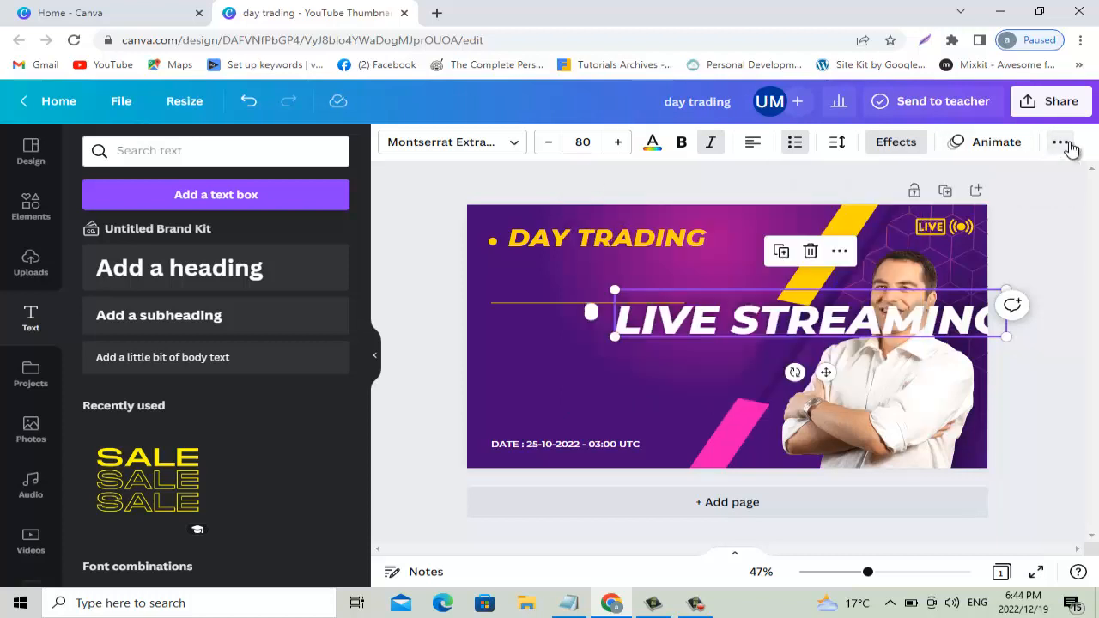
- Try deleting the wording of the LIVE STREAMING text box and undo the deletion
{"action": "double_click", "coordinate": [852, 335]}
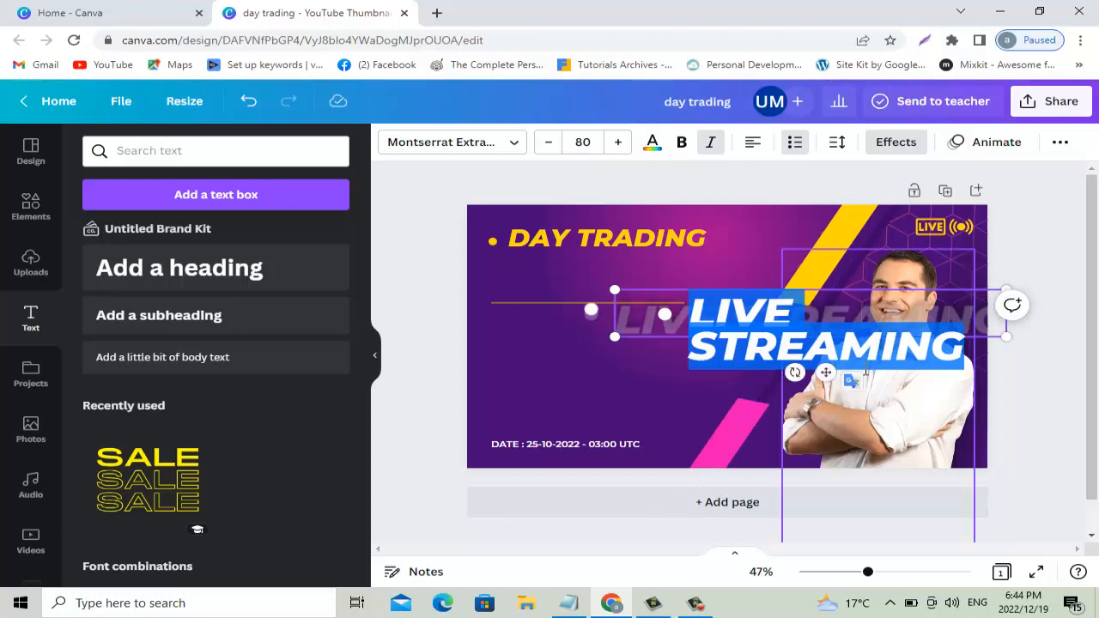
{"action": "key", "text": "BackSpace"}
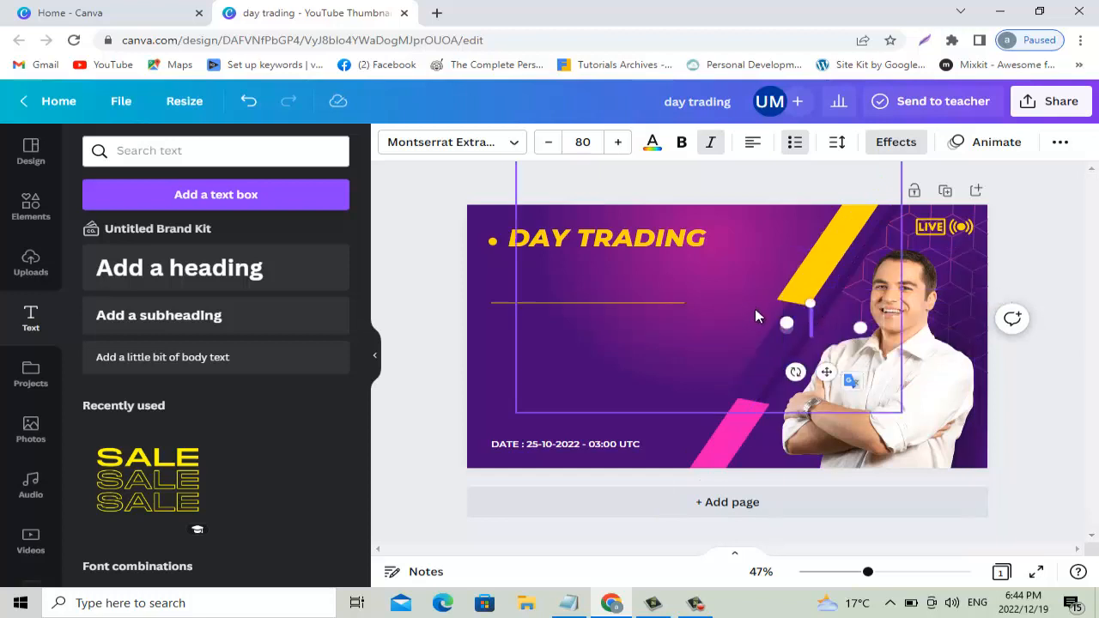
{"action": "key", "text": "ctrl+z"}
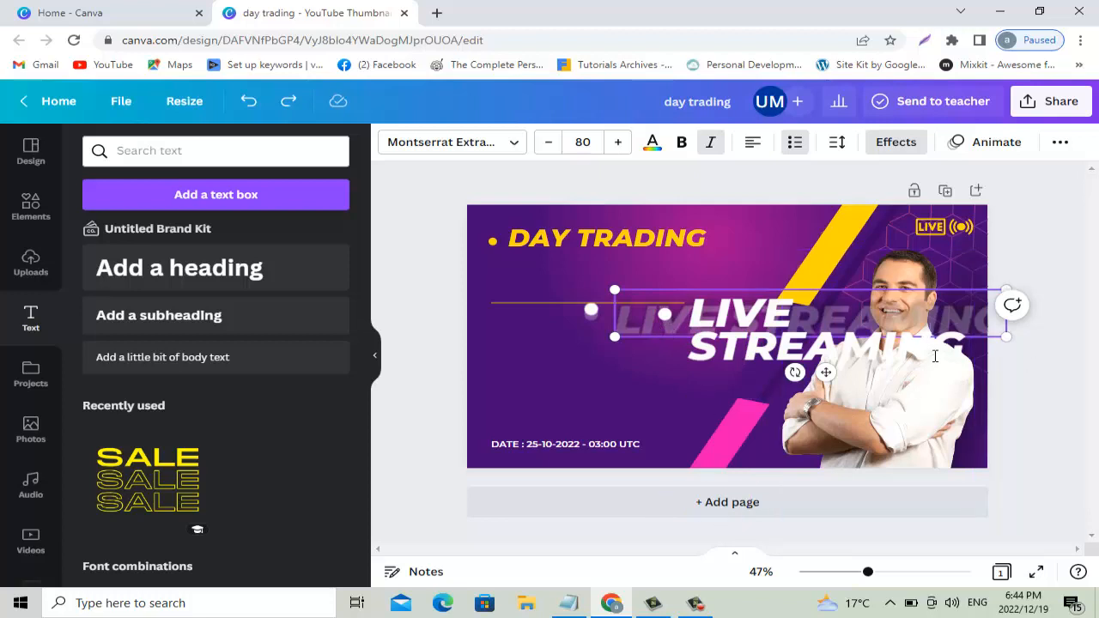
- Try to copy the style of the pink background graphic onto the DAY TRADING text
{"action": "left_click", "coordinate": [627, 397]}
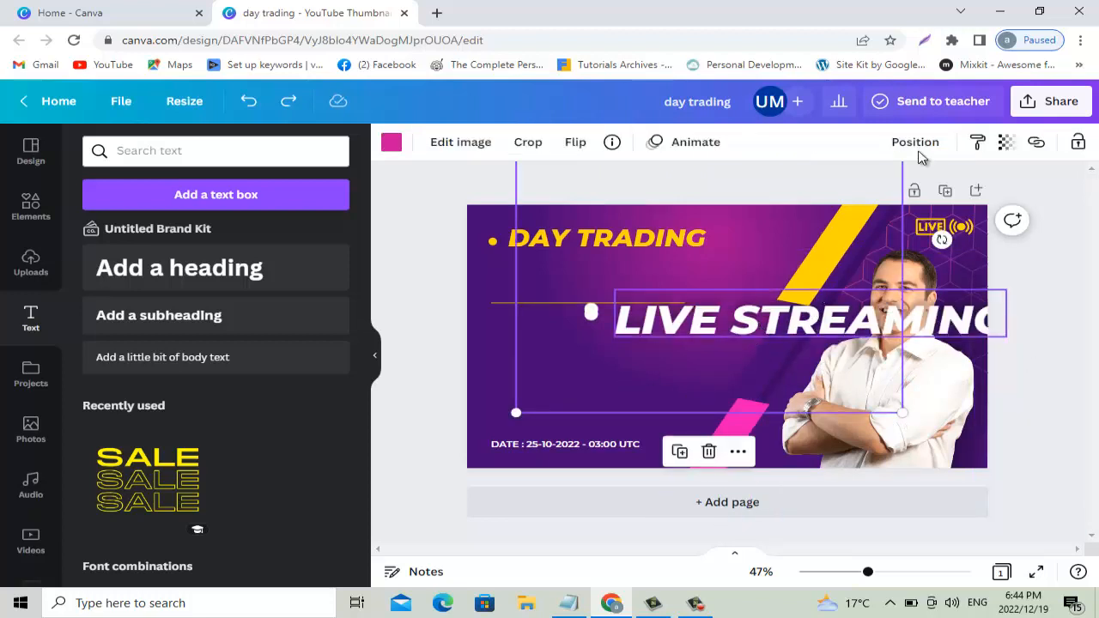
{"action": "left_click", "coordinate": [979, 144]}
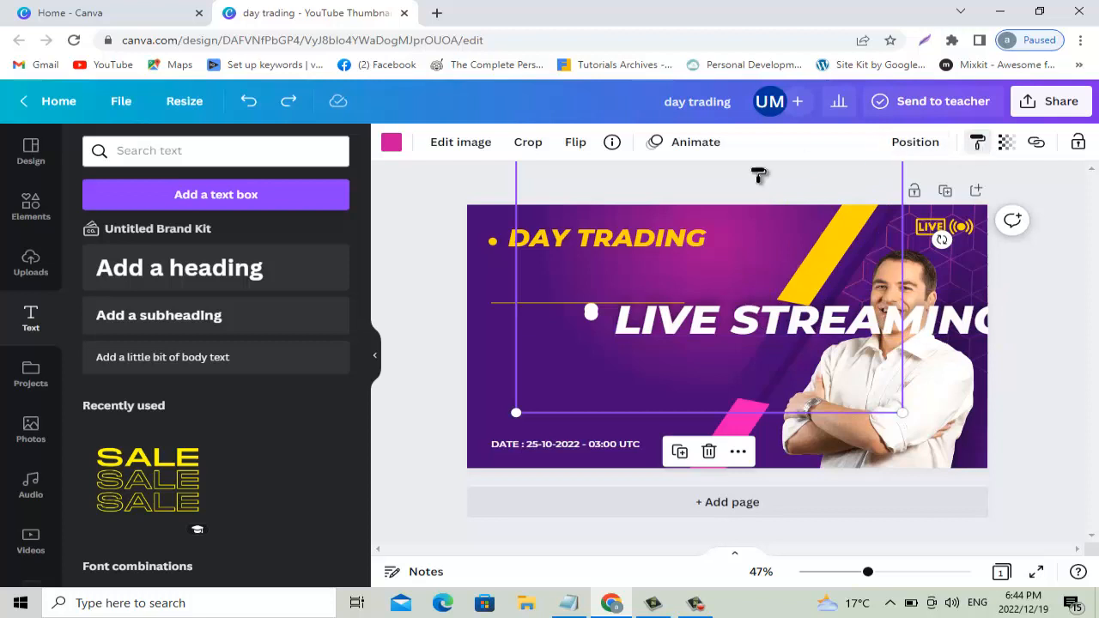
{"action": "left_click", "coordinate": [602, 245]}
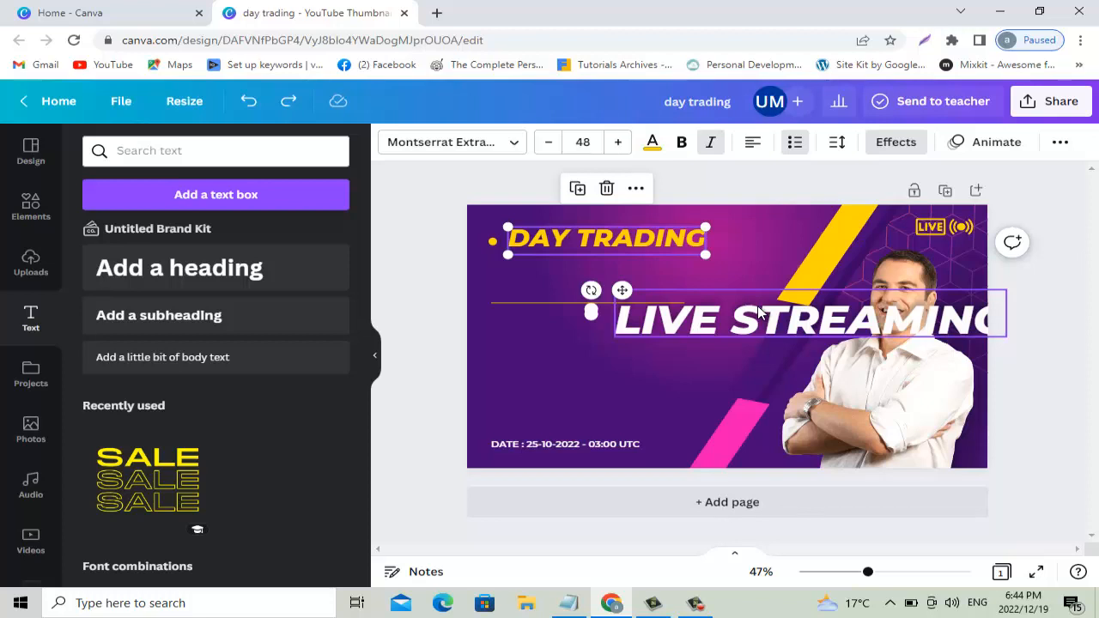
- Try out the transparency setting on the DAY TRADING text, restoring full opacity
{"action": "left_click", "coordinate": [1061, 143]}
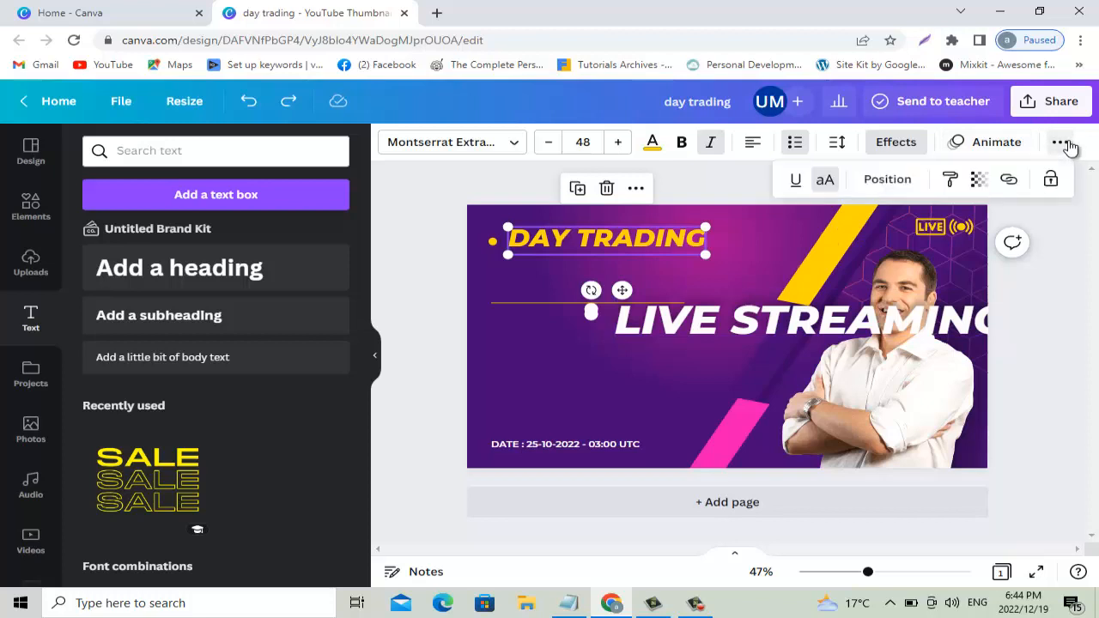
{"action": "left_click", "coordinate": [979, 178]}
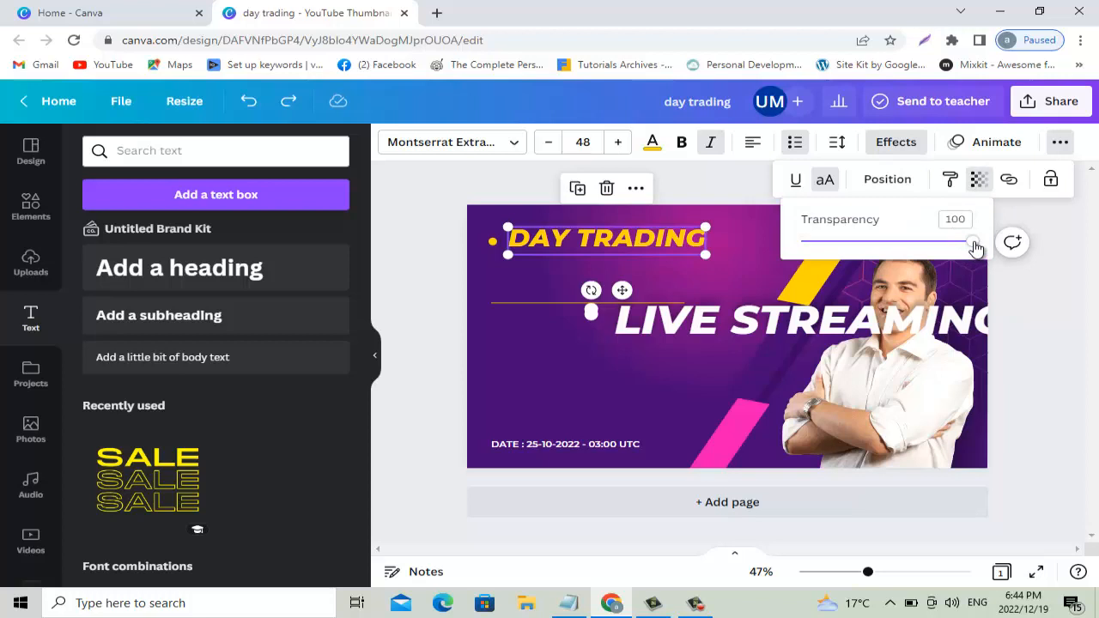
{"action": "left_click_drag", "start_coordinate": [970, 248], "coordinate": [1009, 240]}
{"action": "left_click", "coordinate": [1042, 212]}
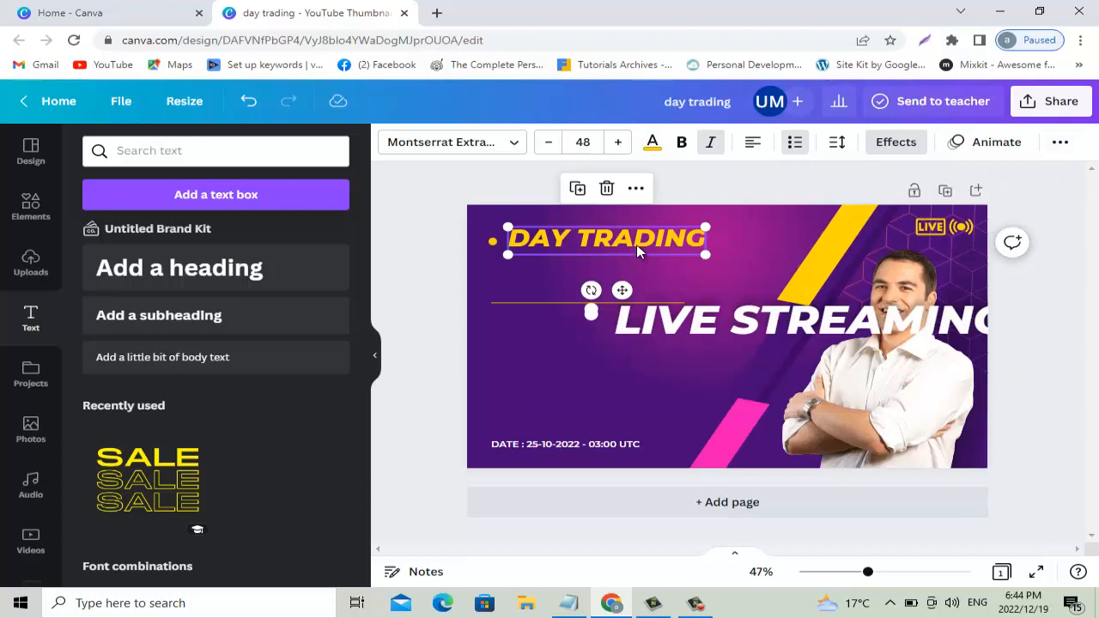
- Open the DAY TRADING text for editing and look at the Link option among its additional settings
{"action": "key", "text": "ctrl+d"}
{"action": "left_click", "coordinate": [1072, 143]}
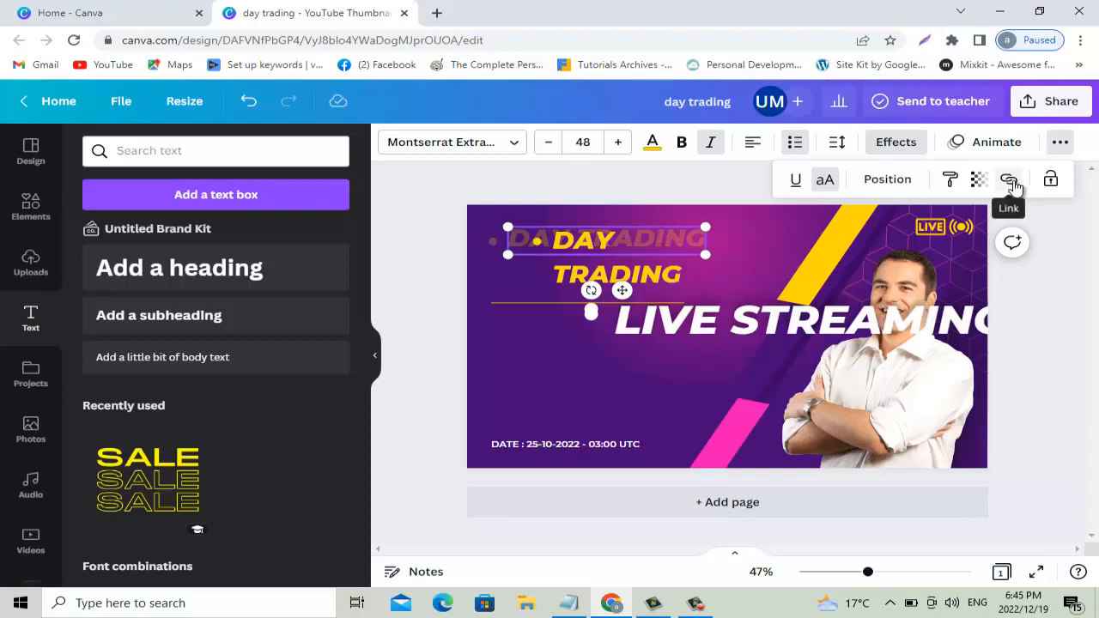
{"action": "left_click", "coordinate": [1059, 143]}
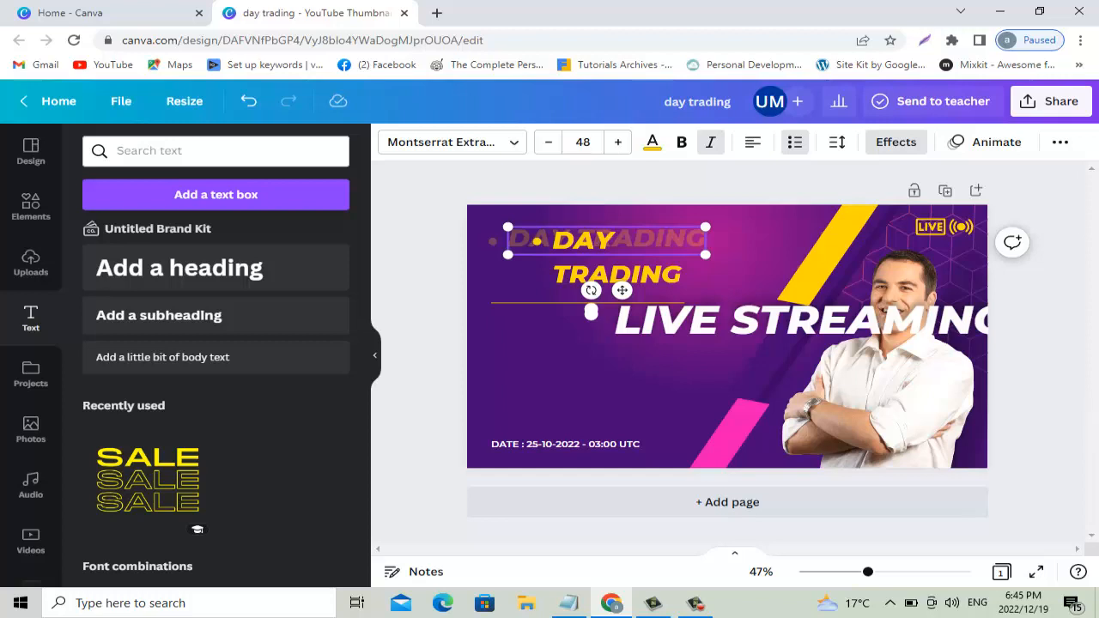
{"action": "left_click", "coordinate": [696, 603]}
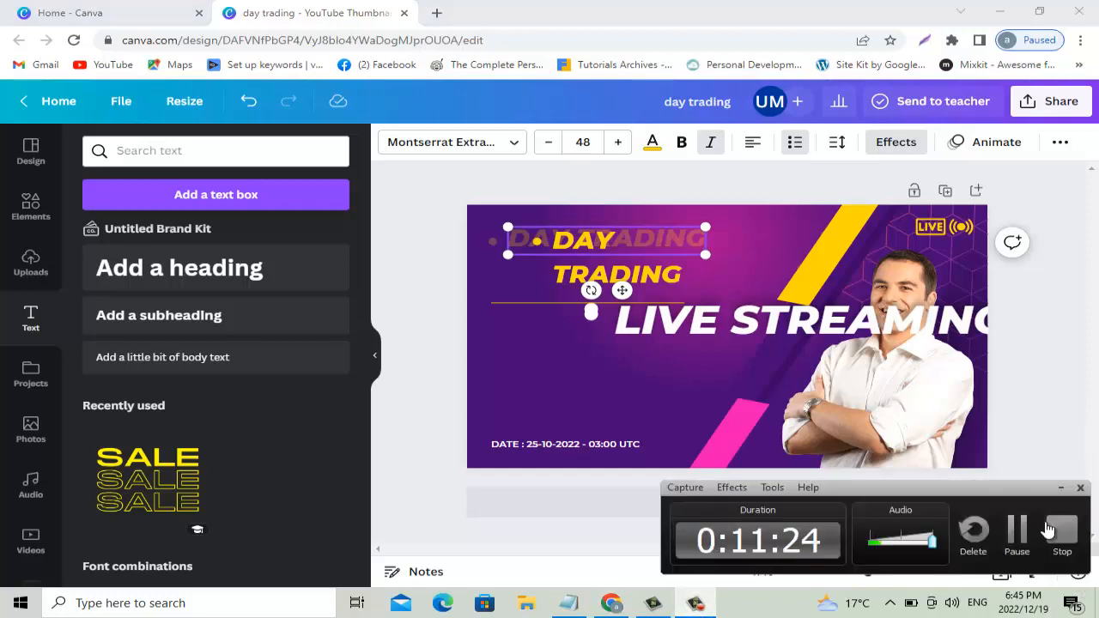